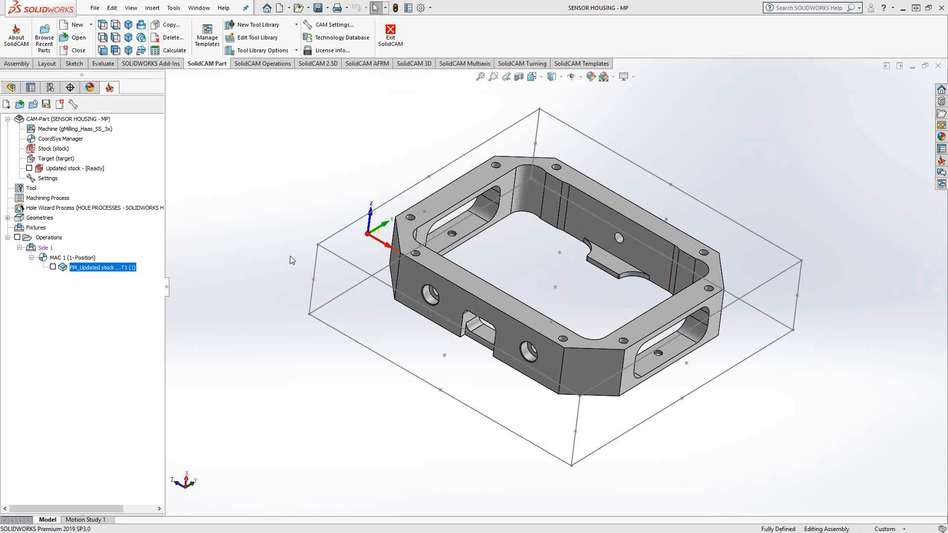
# - Add a Pocket milling operation after the face milling operation and start defining a new geometry for it
pyautogui.rightClick(85, 267)
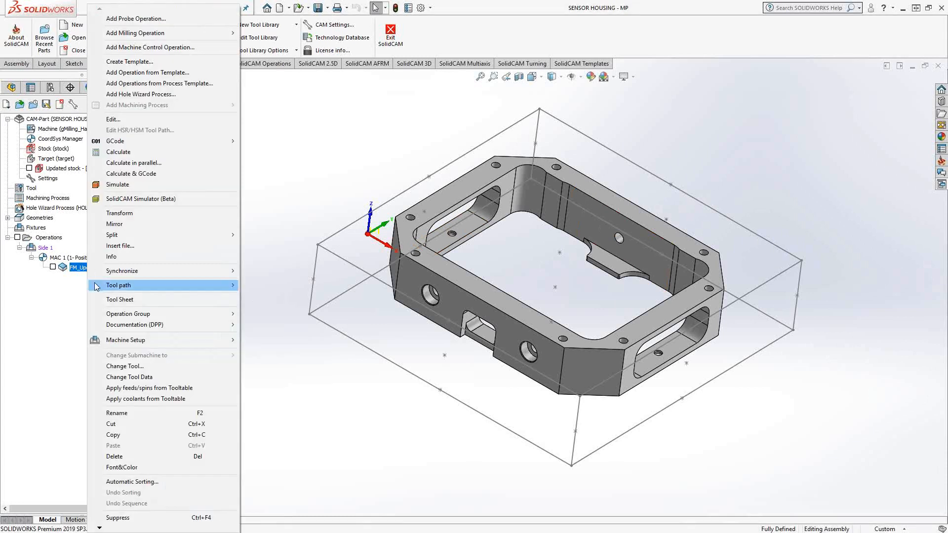
pyautogui.moveTo(179, 35)
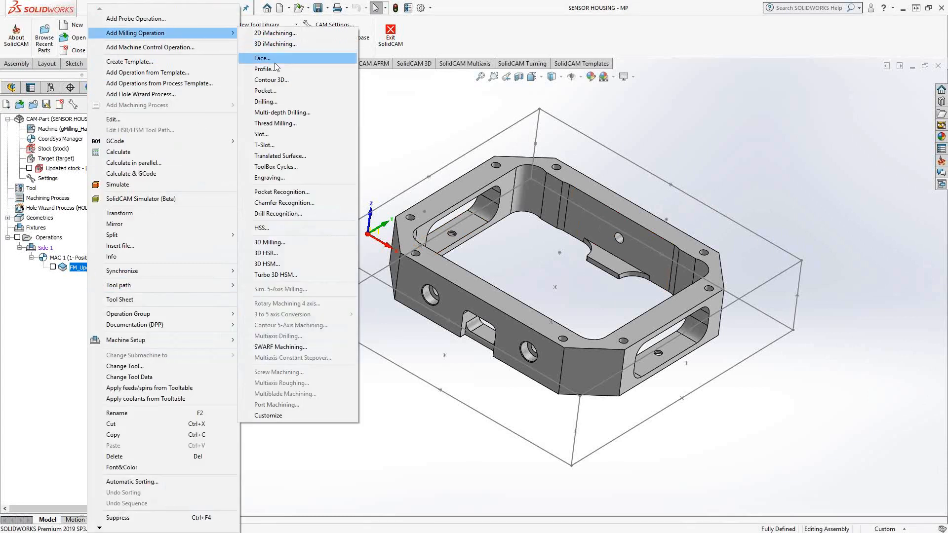
pyautogui.click(271, 92)
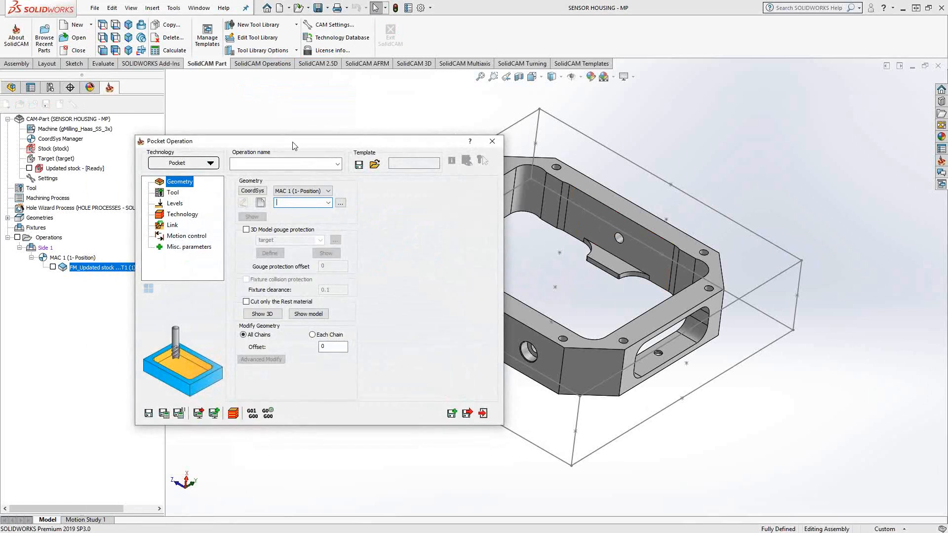
pyautogui.moveTo(292, 144); pyautogui.dragTo(322, 144)
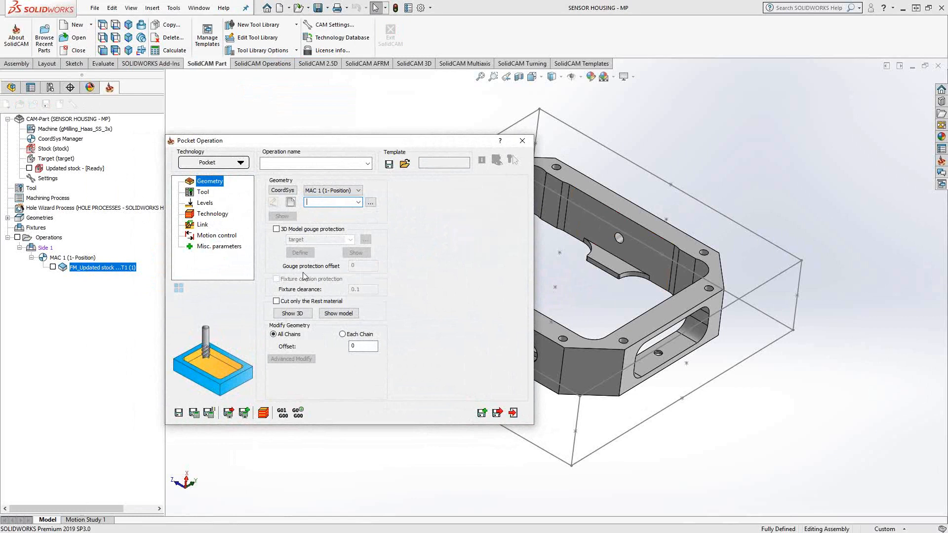
pyautogui.click(291, 202)
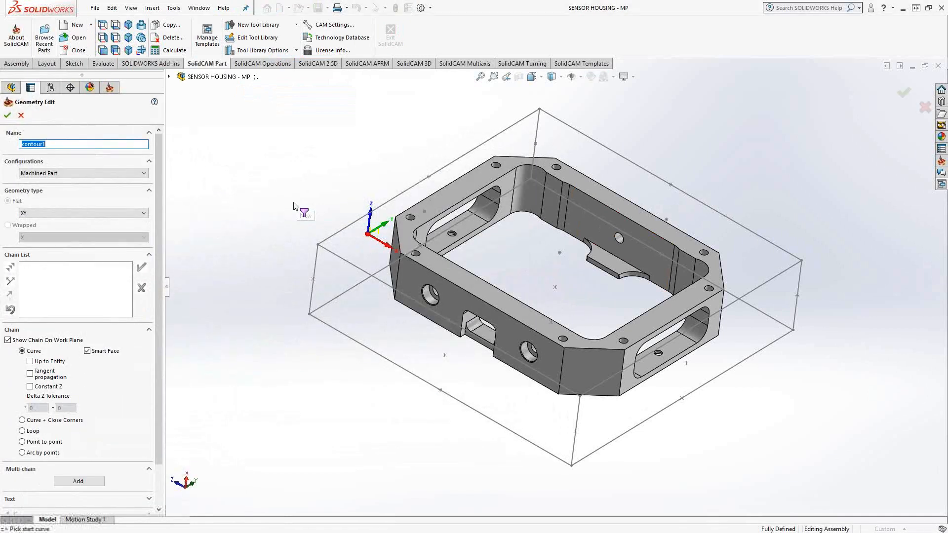
# - Start a curve chain along the long straight edge of the pocket's upper rim and onto the adjoining short arc
pyautogui.click(655, 237)
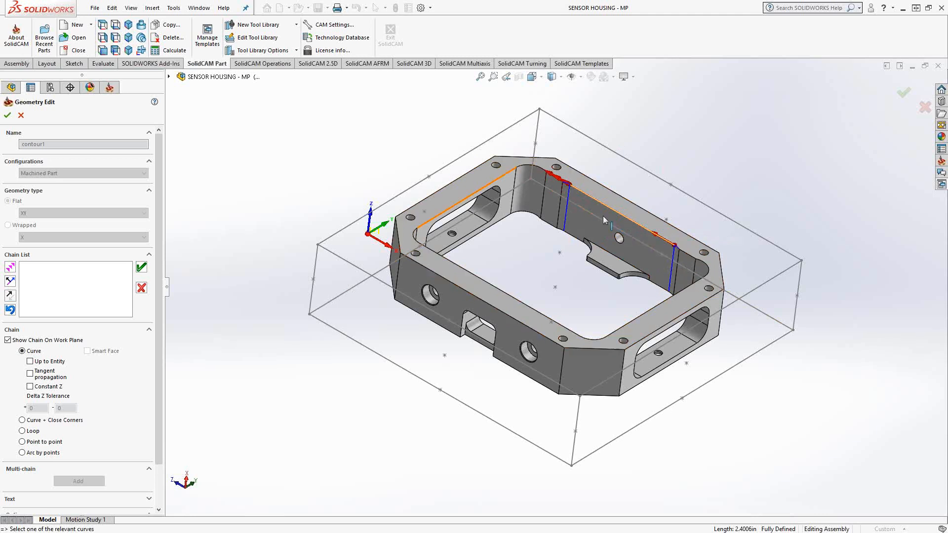
pyautogui.scroll(-5, 573, 180)
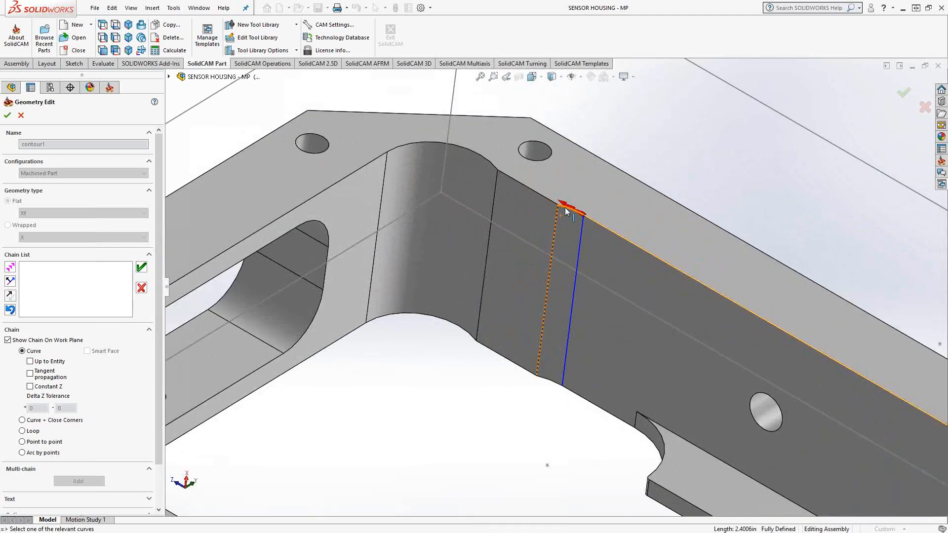
pyautogui.click(565, 208)
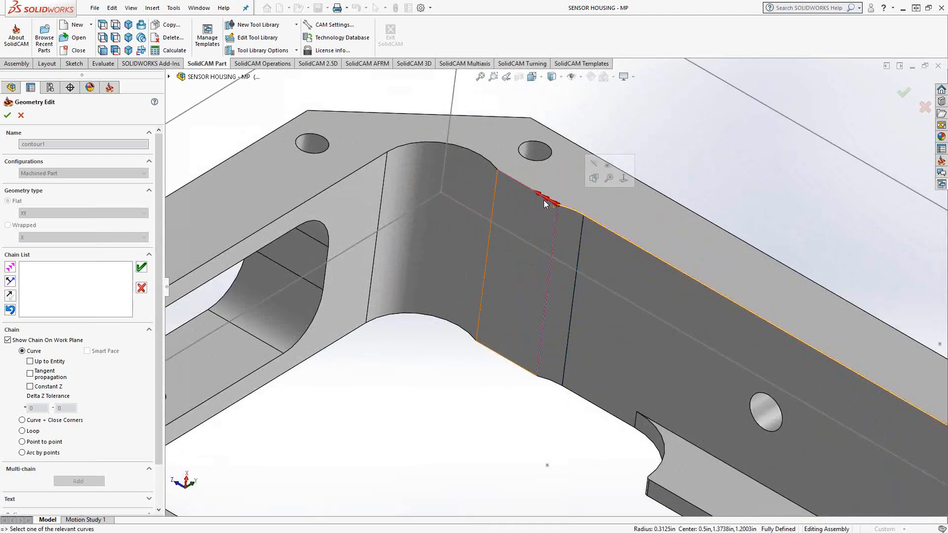
pyautogui.click(555, 226)
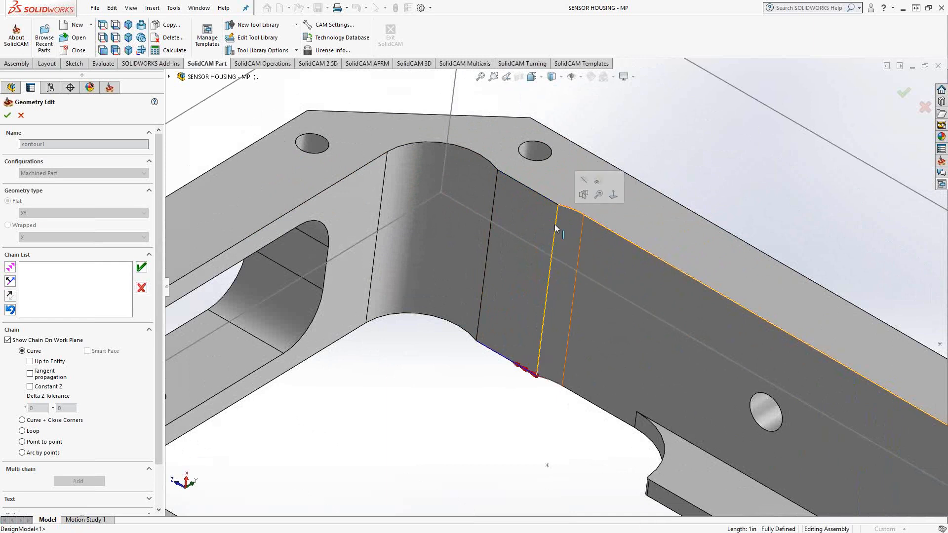
pyautogui.click(502, 356)
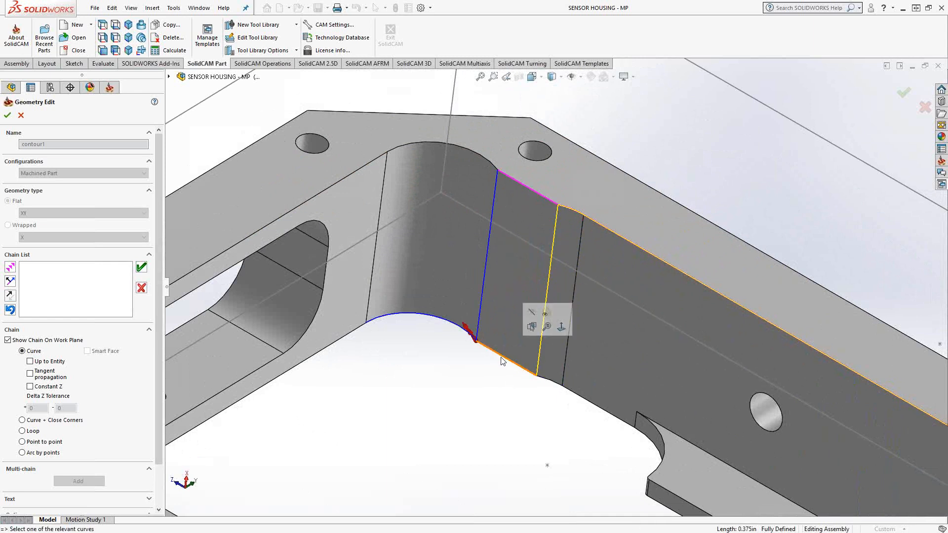
pyautogui.scroll(4, 547, 355)
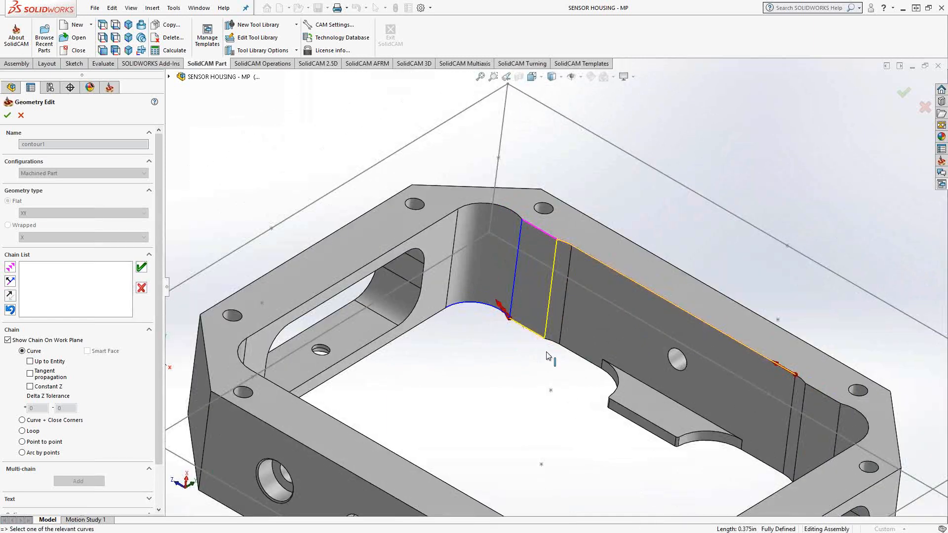
pyautogui.click(548, 234)
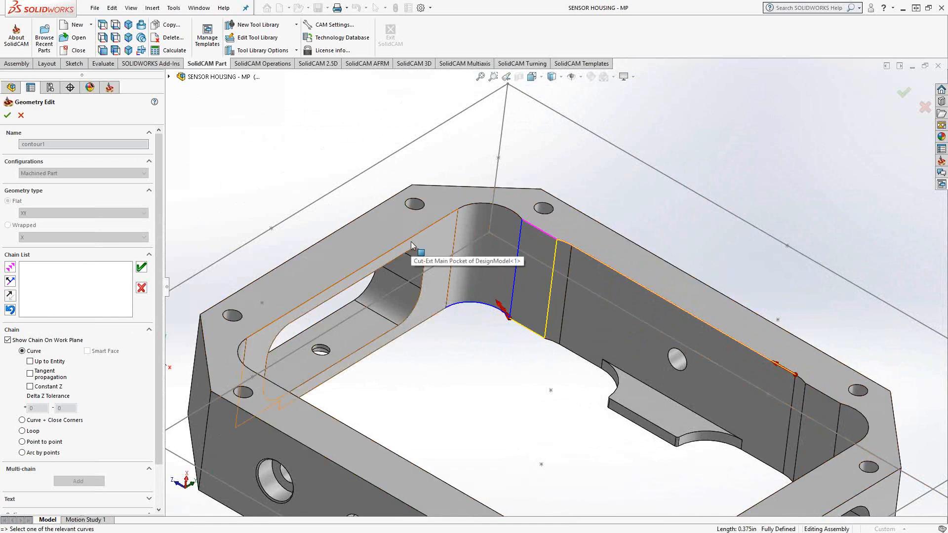
pyautogui.click(10, 310)
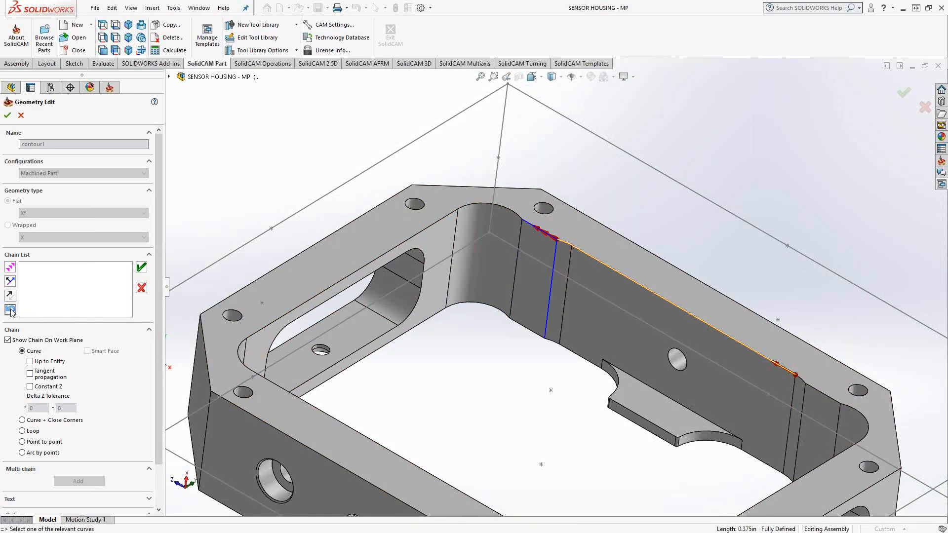
# - Extend the chain around the rounded corner and along the adjacent wall's top edge, cycling through branch alternatives and reversing its direction twice
pyautogui.click(554, 238)
pyautogui.click(14, 269)
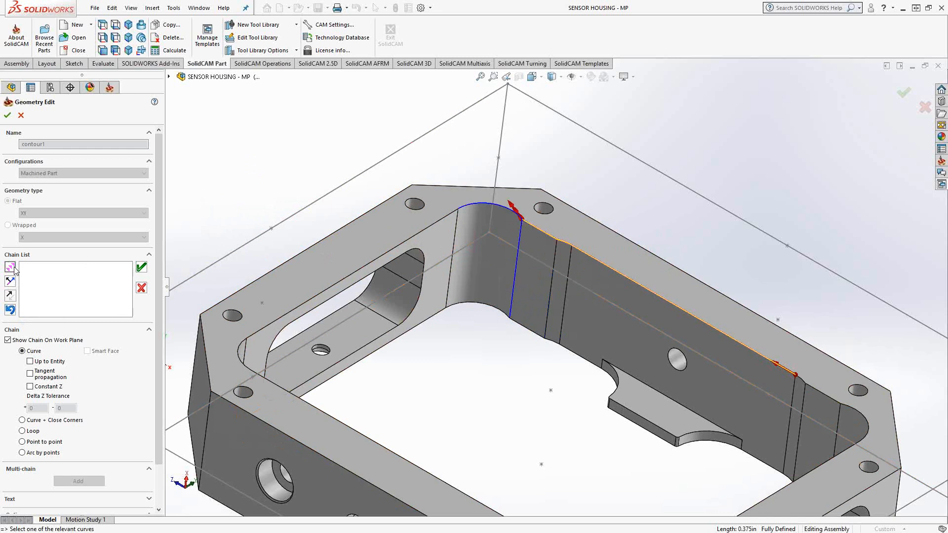
pyautogui.click(13, 269)
pyautogui.click(10, 282)
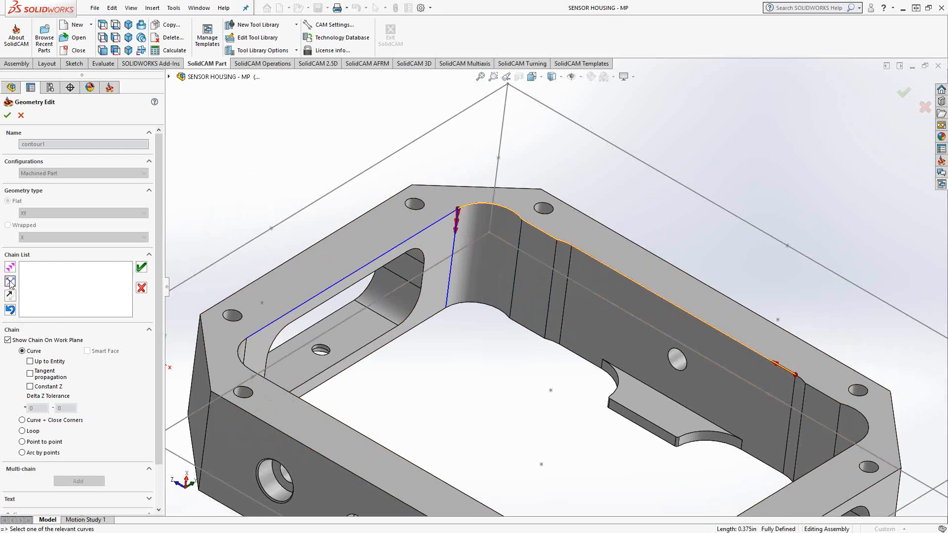
pyautogui.click(11, 283)
pyautogui.click(11, 283)
pyautogui.click(10, 283)
pyautogui.click(11, 282)
pyautogui.click(10, 282)
pyautogui.click(10, 268)
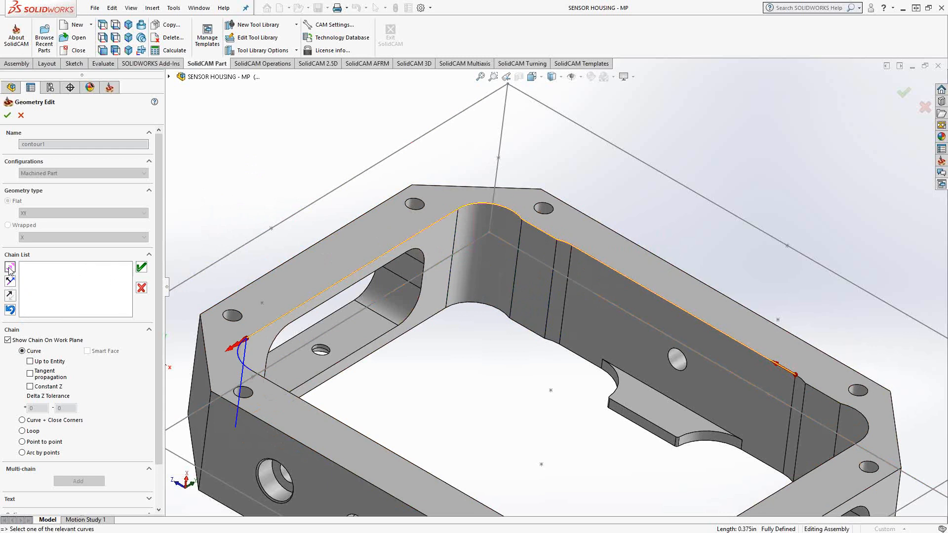
pyautogui.click(10, 296)
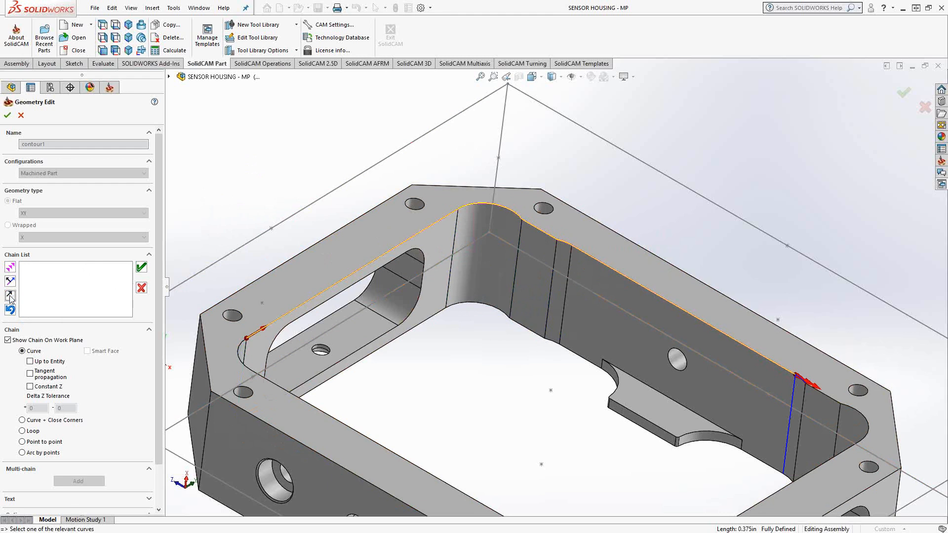
pyautogui.click(10, 297)
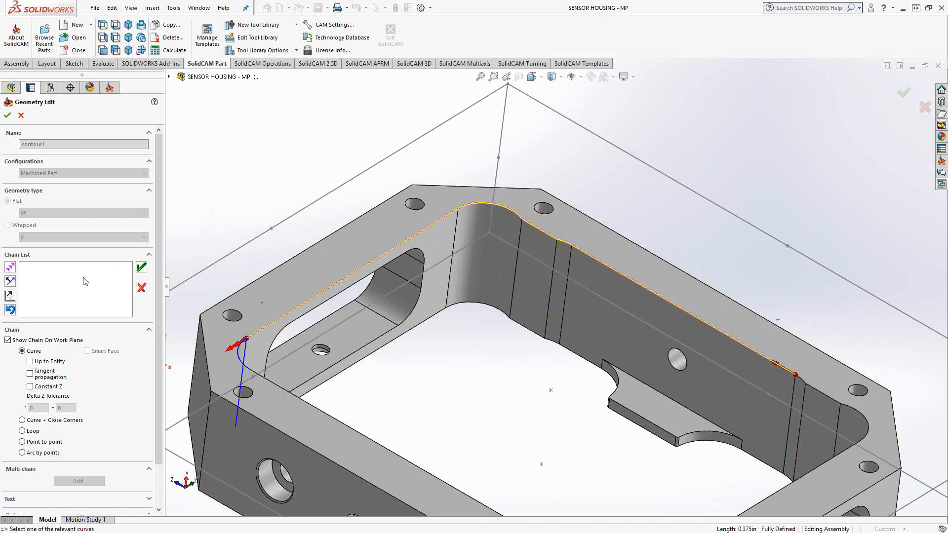
# - Complete the chain around the pocket's upper rim with the Constant Z option, accept it and confirm the geometry
pyautogui.scroll(4, 581, 302)
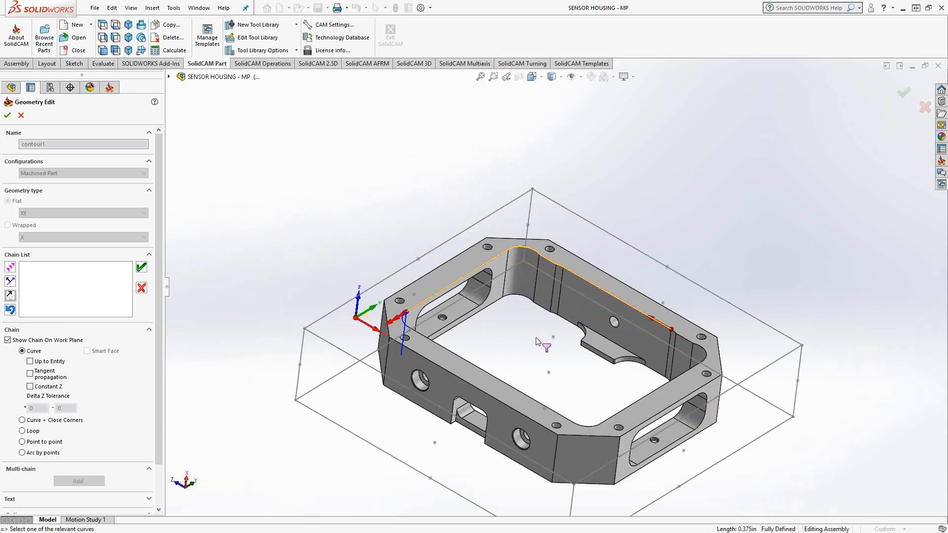
pyautogui.moveTo(543, 343); pyautogui.dragTo(507, 355, button='middle')
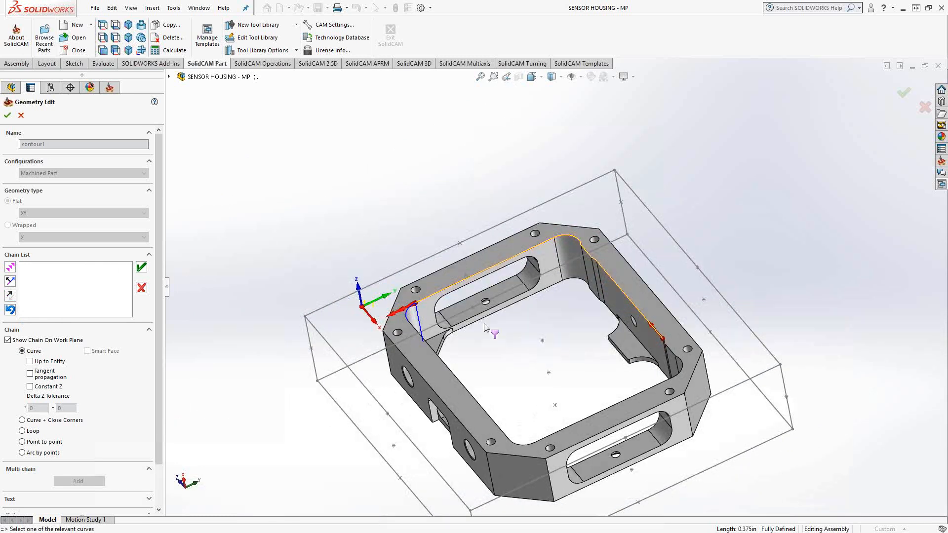
pyautogui.click(30, 387)
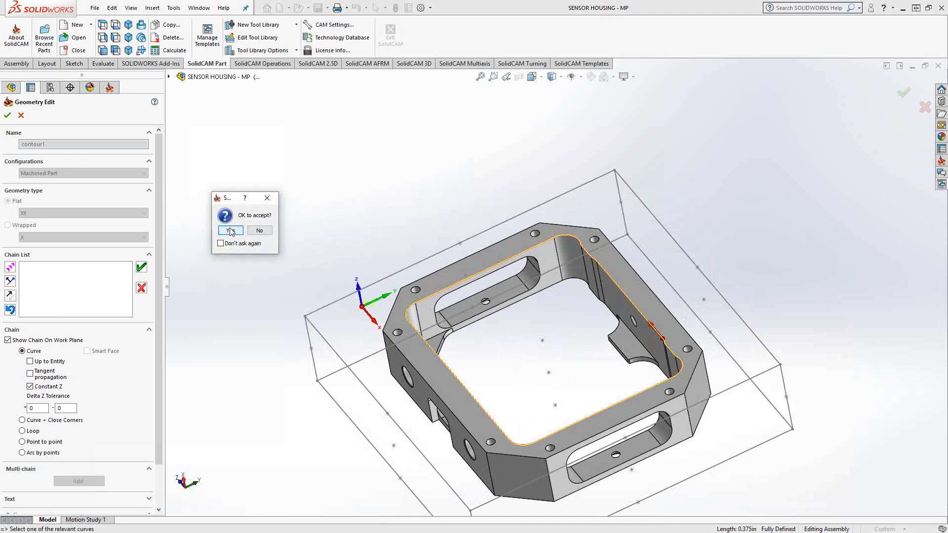
pyautogui.click(231, 231)
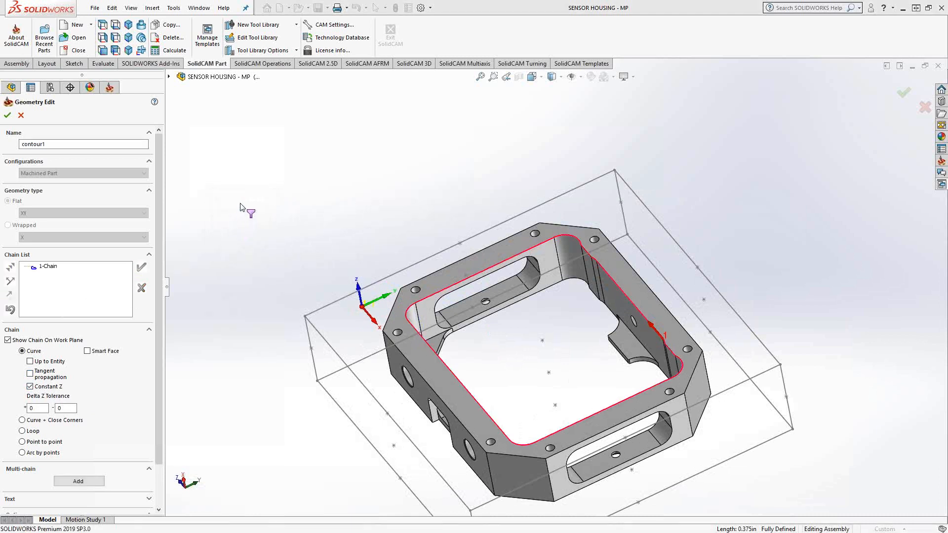
pyautogui.moveTo(240, 207); pyautogui.dragTo(275, 207, button='middle')
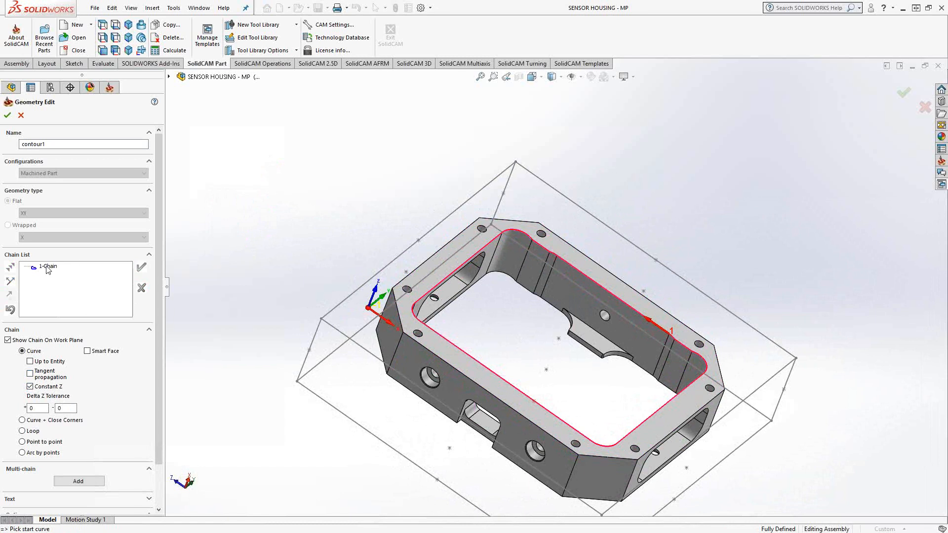
pyautogui.click(8, 115)
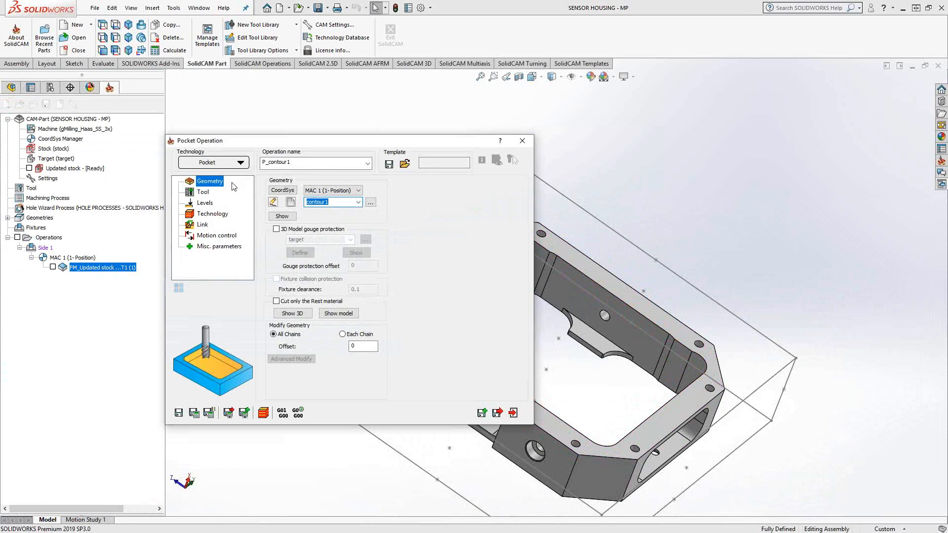
# - Select tool 24, the 1-inch four flute End Mill, for the pocket operation
pyautogui.click(203, 193)
pyautogui.click(328, 333)
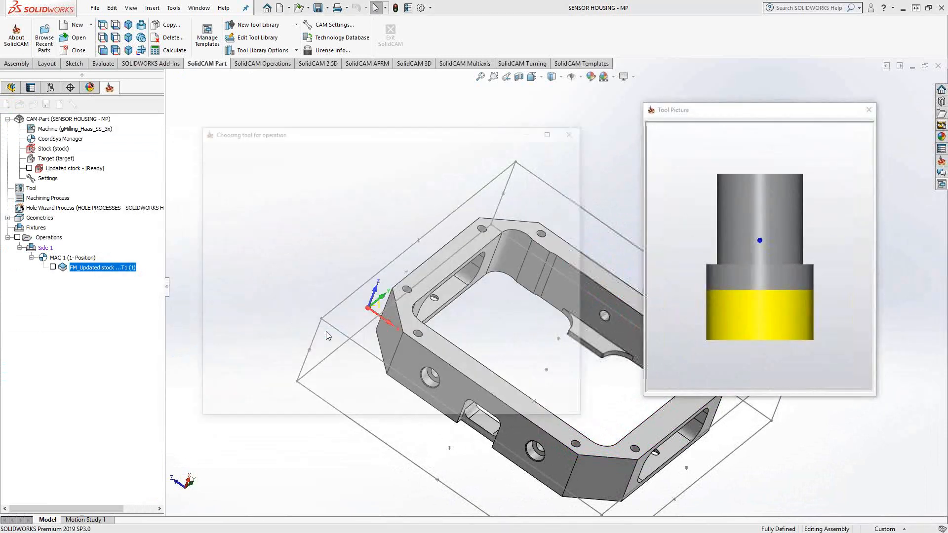
pyautogui.click(241, 208)
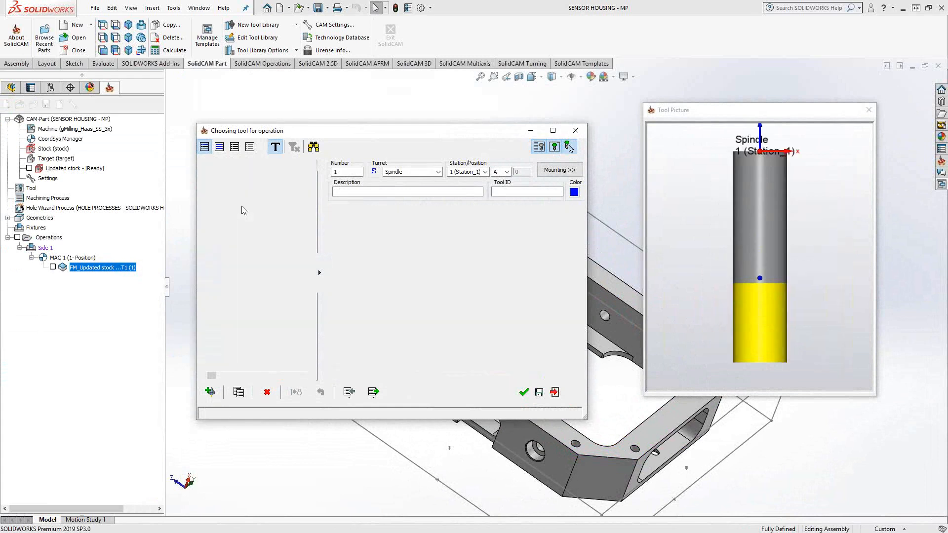
pyautogui.click(524, 392)
pyautogui.click(271, 230)
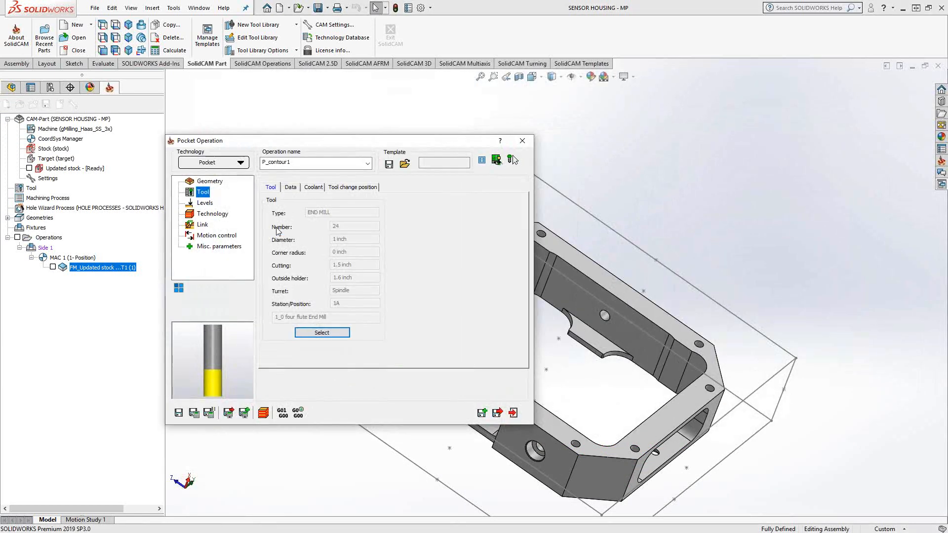
# - In the milling levels, keep the upper level By top of target and set the pocket depth to By bottom of target
pyautogui.click(204, 203)
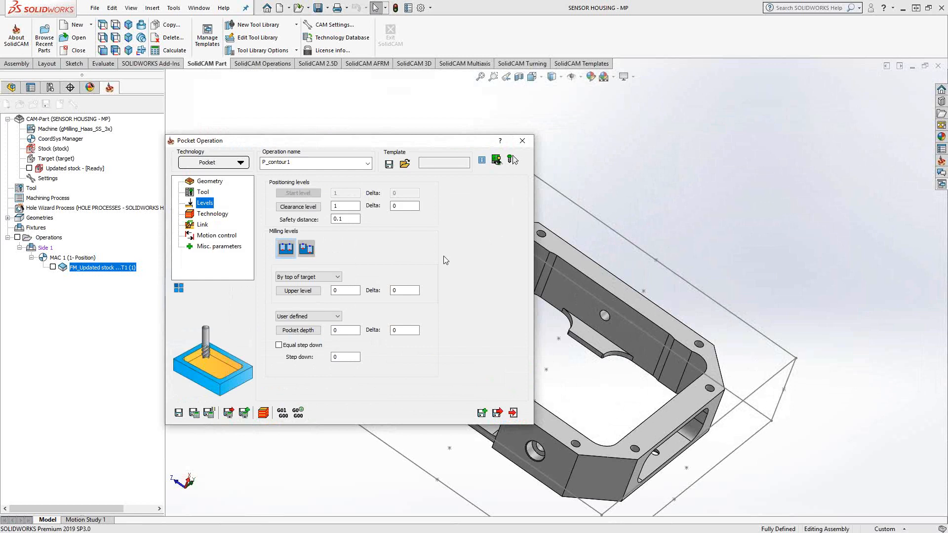
pyautogui.click(338, 277)
pyautogui.click(380, 257)
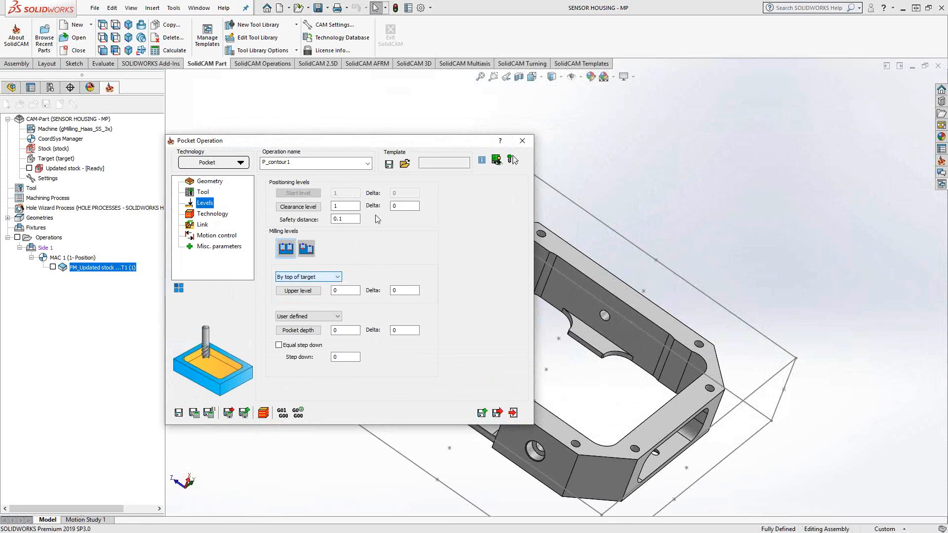
pyautogui.moveTo(380, 140); pyautogui.dragTo(292, 116)
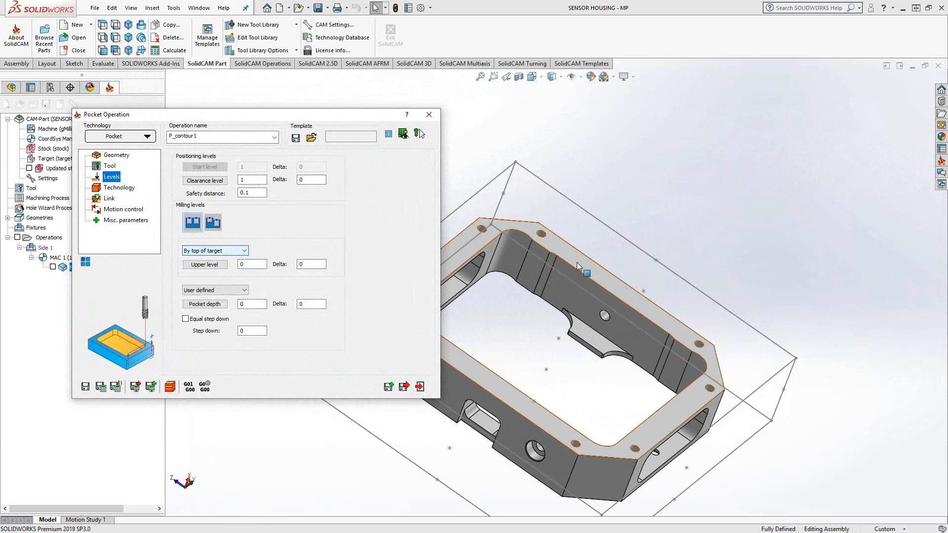
pyautogui.click(244, 293)
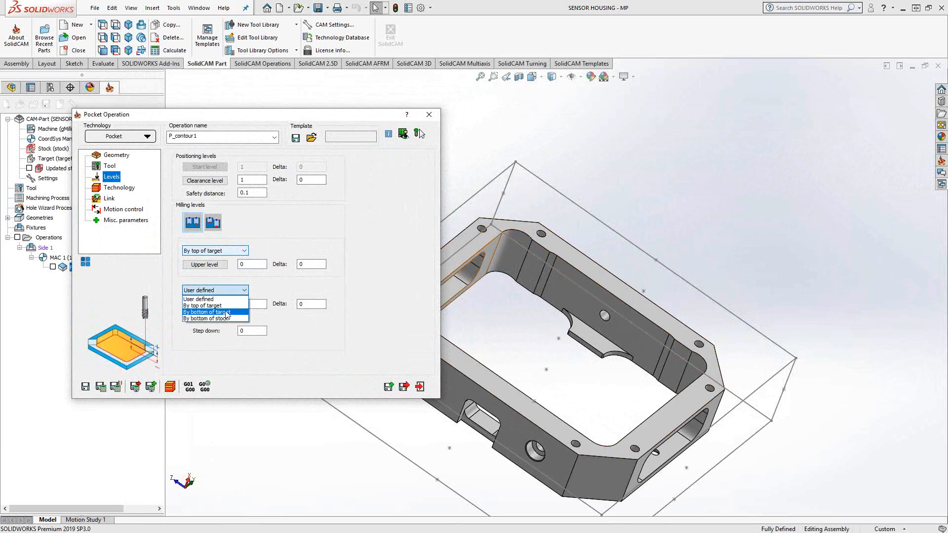
pyautogui.click(238, 312)
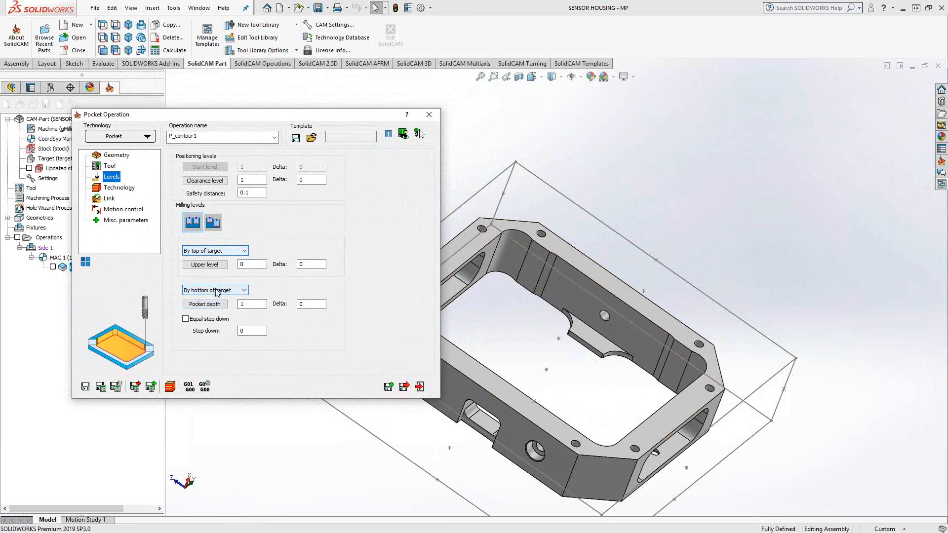
# - Redefine the upper level by picking the stock box's top corner and then the housing's top face
pyautogui.click(249, 265)
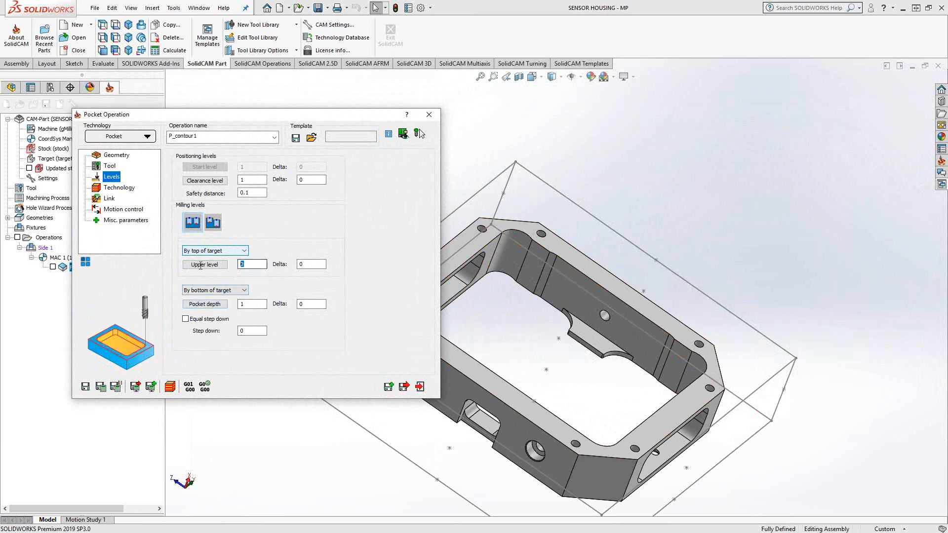
pyautogui.click(203, 265)
pyautogui.click(515, 163)
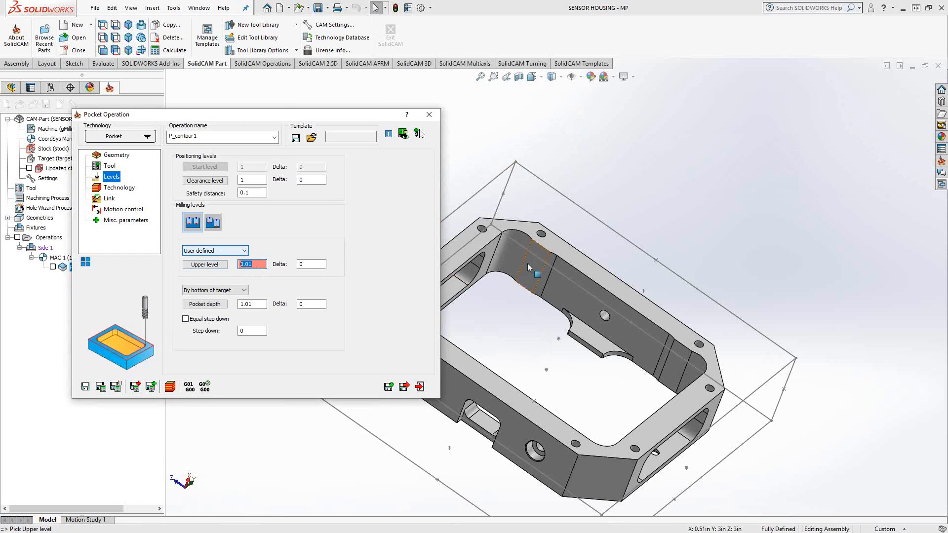
pyautogui.click(557, 251)
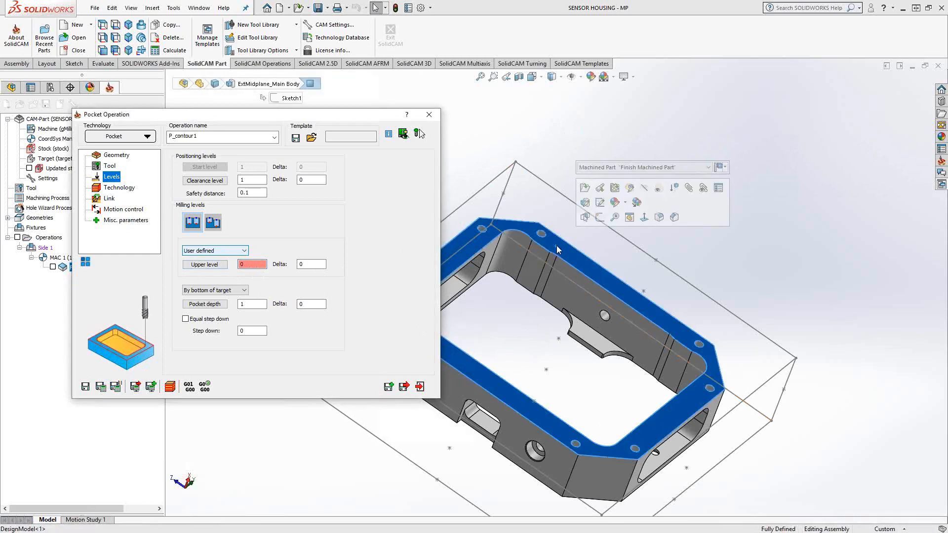
# - Redefine the pocket depth by picking the housing's bottom face as the lower level
pyautogui.moveTo(528, 376); pyautogui.dragTo(575, 371, button='middle')
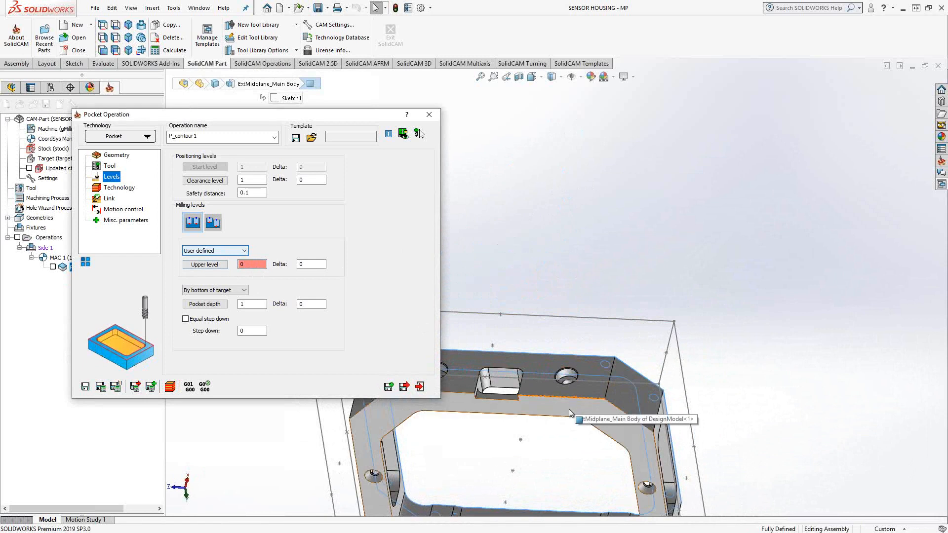
pyautogui.scroll(5, 569, 409)
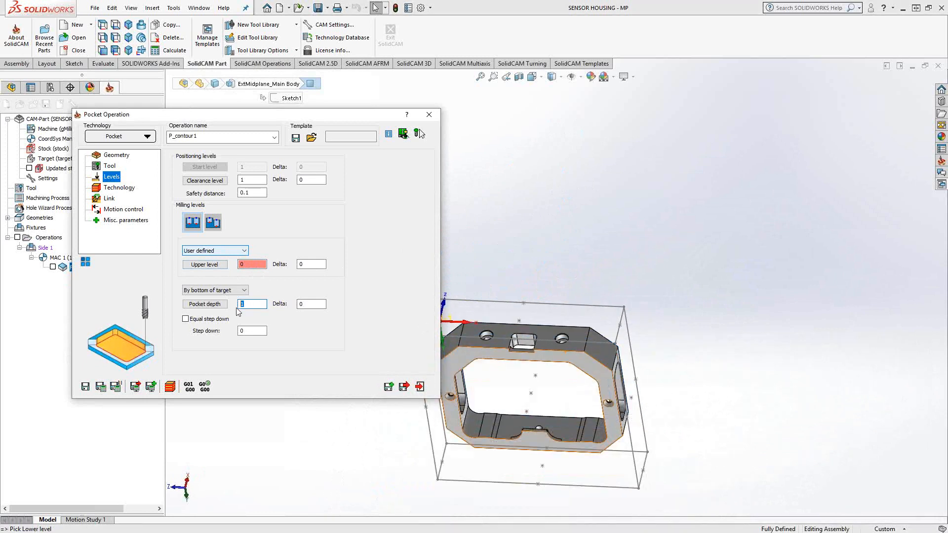
pyautogui.click(590, 366)
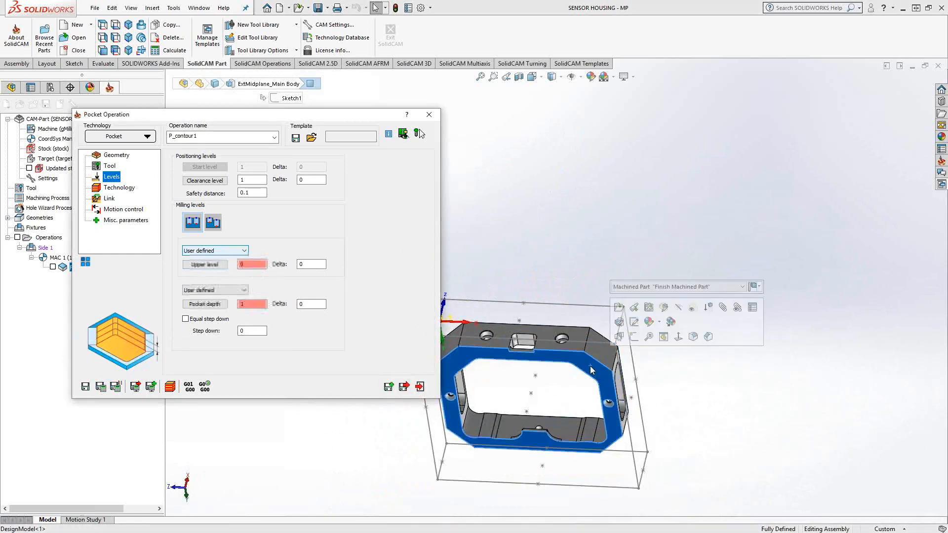
pyautogui.moveTo(551, 208); pyautogui.dragTo(533, 358, button='middle')
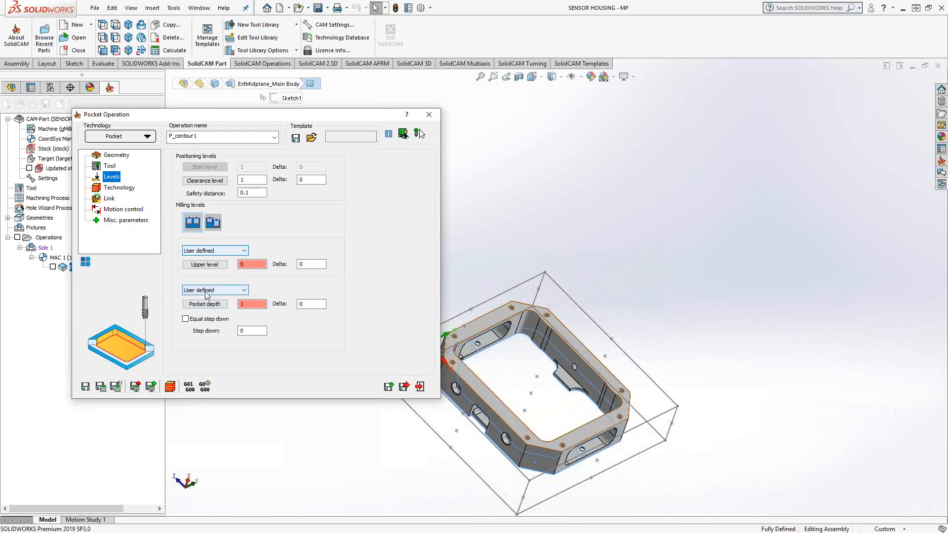
# - Set the pocket's step down to .5 and turn on equal step down
pyautogui.click(252, 331)
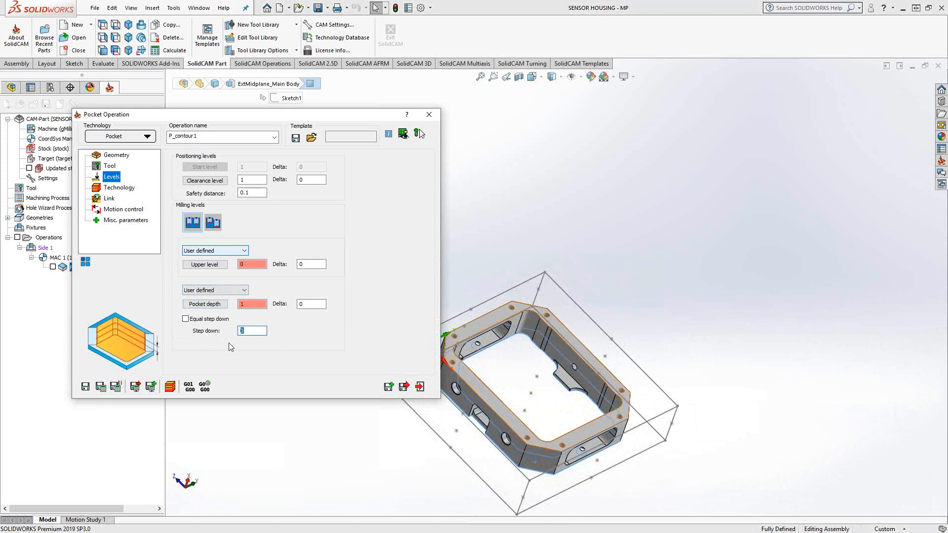
pyautogui.write('.5')
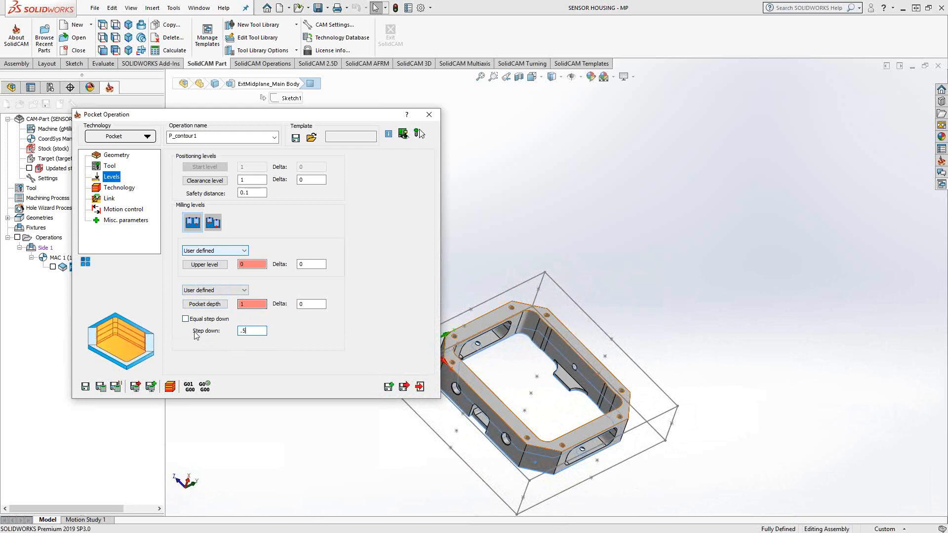
pyautogui.click(186, 319)
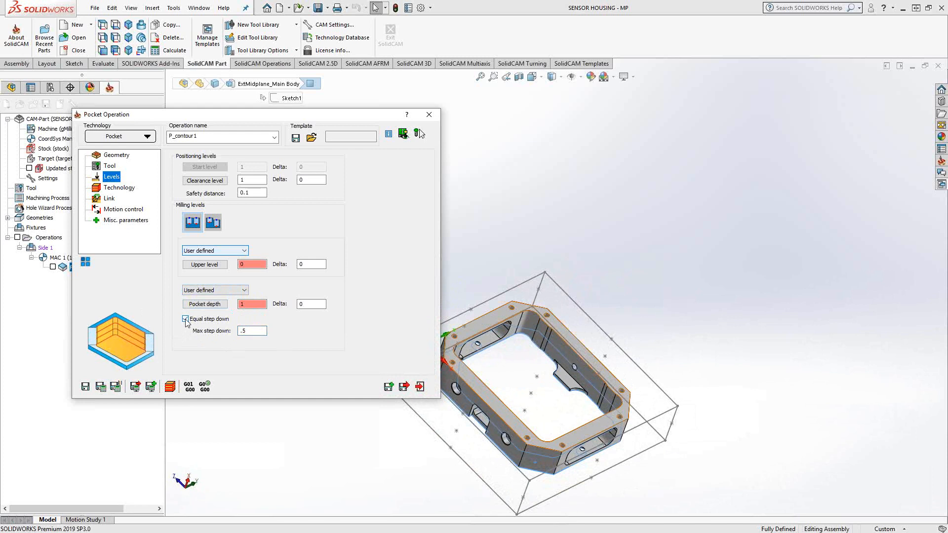
pyautogui.click(185, 319)
pyautogui.click(186, 320)
# - Switch the pocket's machining technology to Hatch and look through its hatch options
pyautogui.click(122, 189)
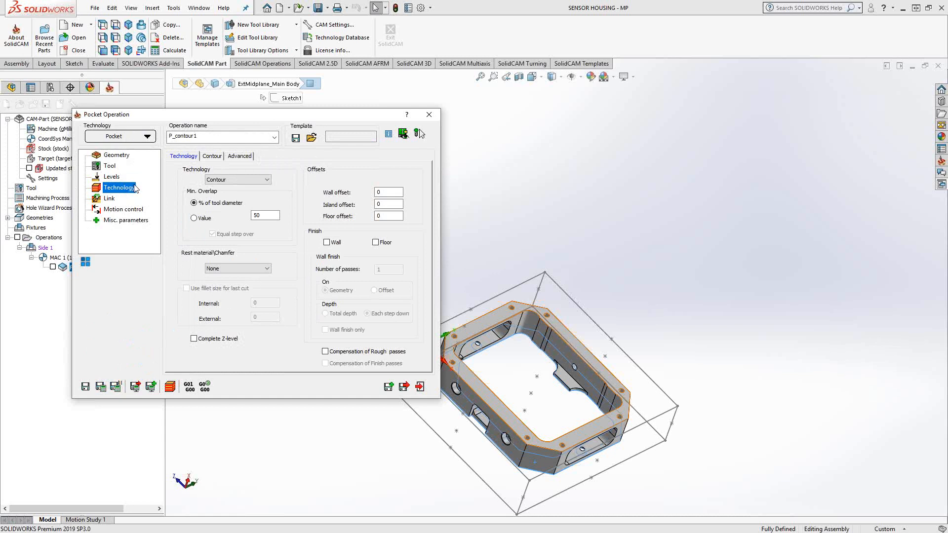
pyautogui.click(256, 180)
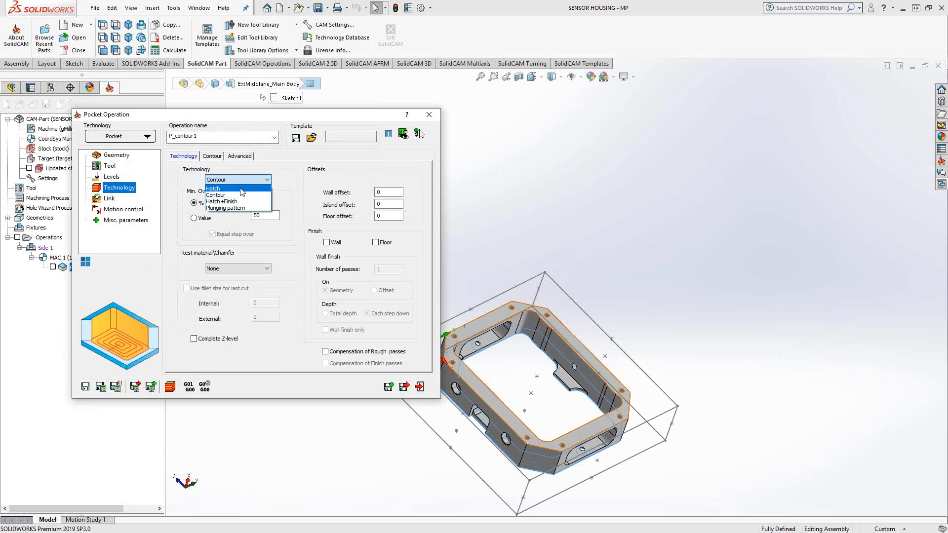
pyautogui.click(217, 188)
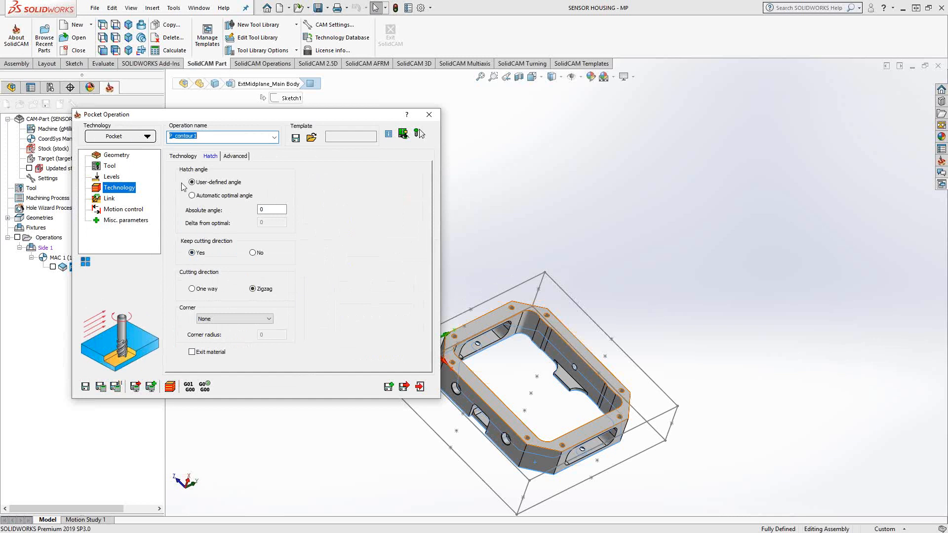
pyautogui.click(185, 156)
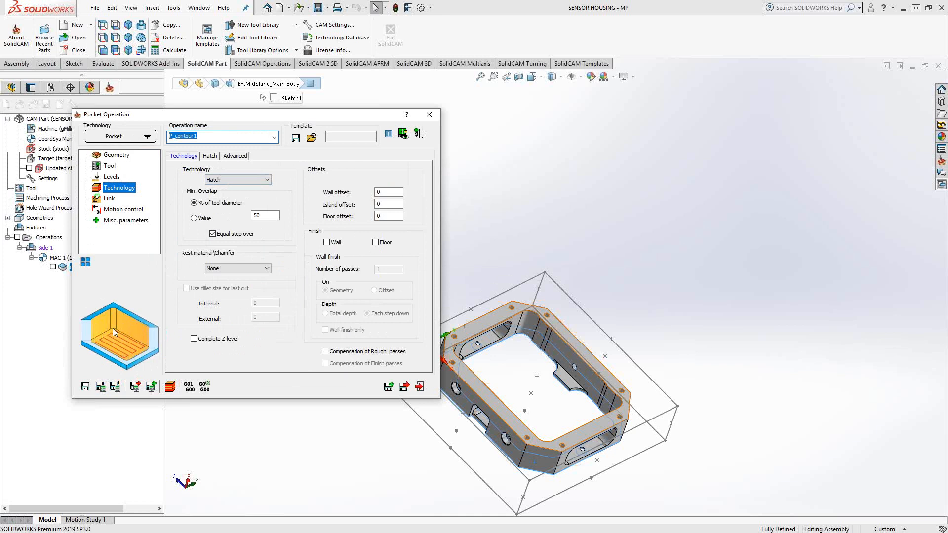
pyautogui.click(210, 156)
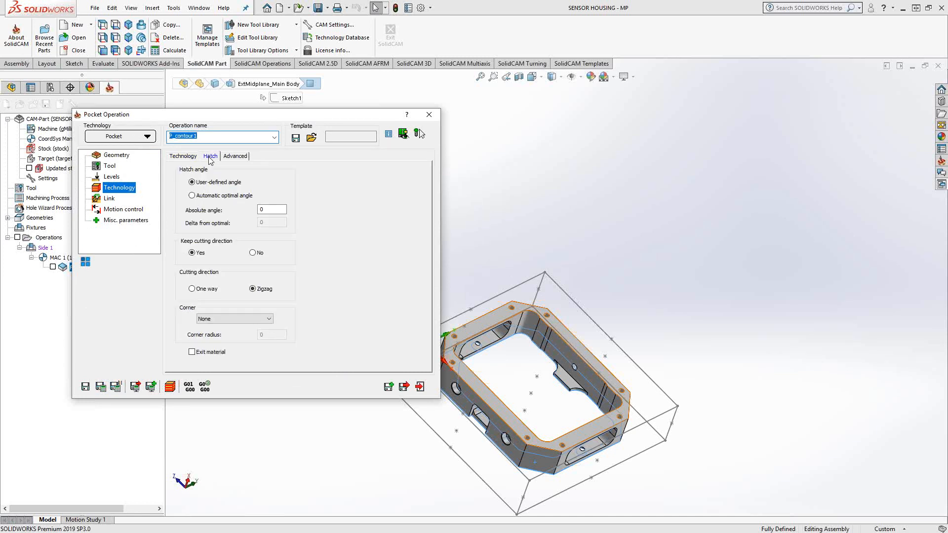
pyautogui.moveTo(228, 182)
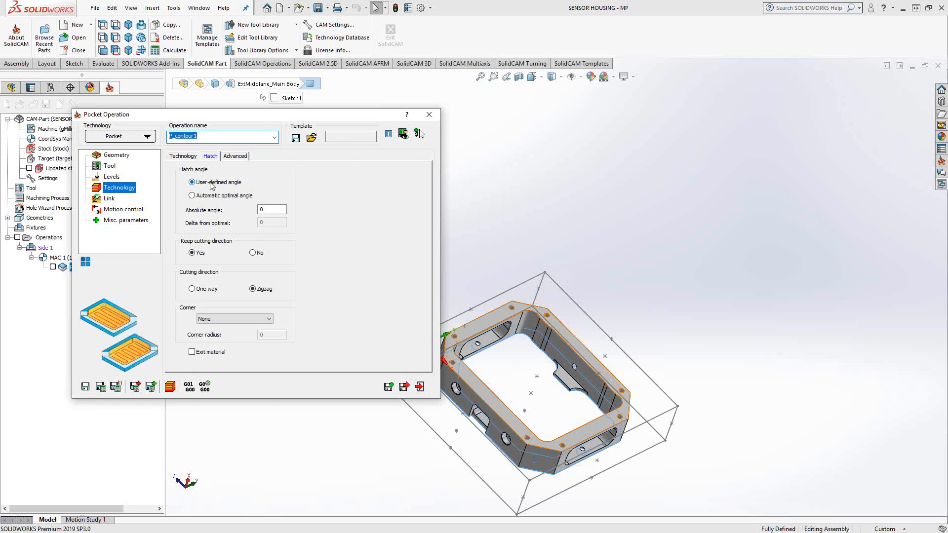
# - Try the Automatic optimal angle and One way cutting direction for the hatch, and restore User-defined angle and Zigzag
pyautogui.moveTo(273, 210); pyautogui.dragTo(241, 211)
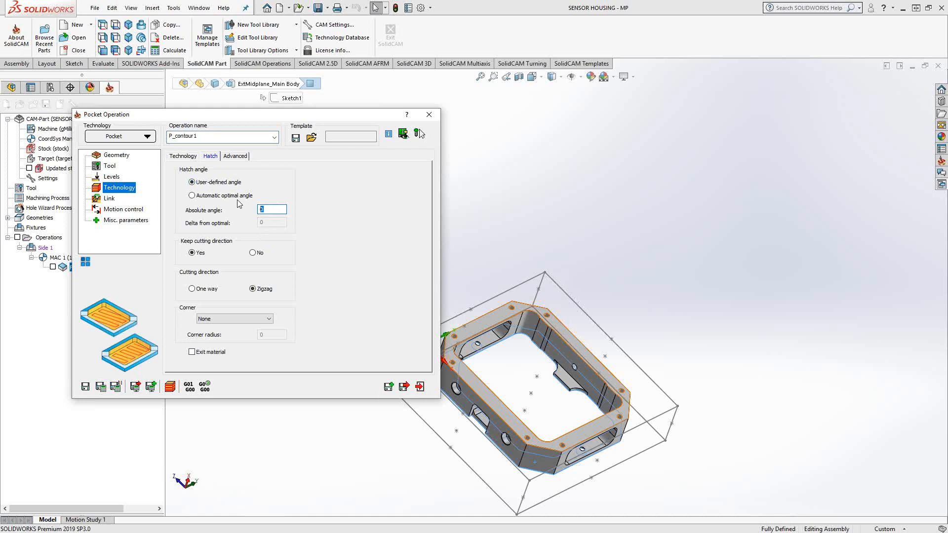
pyautogui.click(235, 196)
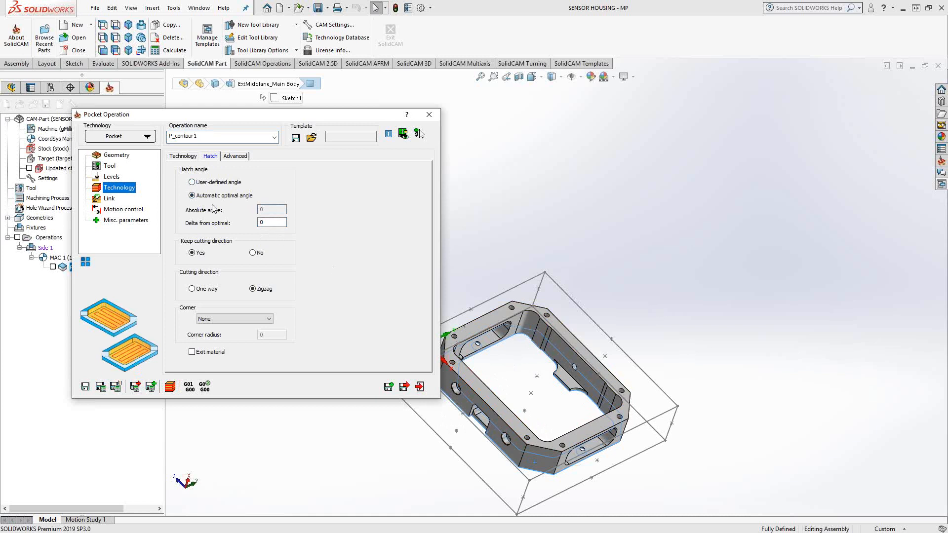
pyautogui.click(192, 183)
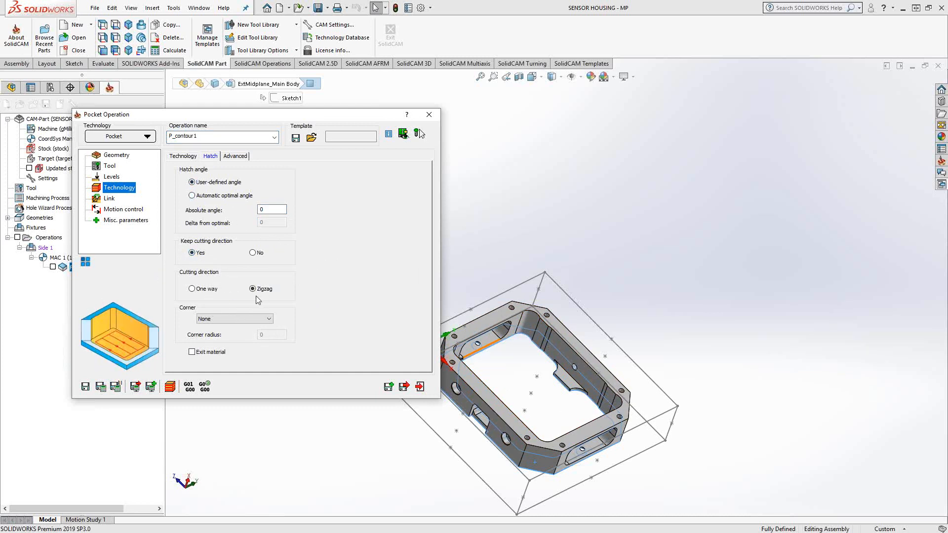
pyautogui.click(207, 290)
pyautogui.click(252, 290)
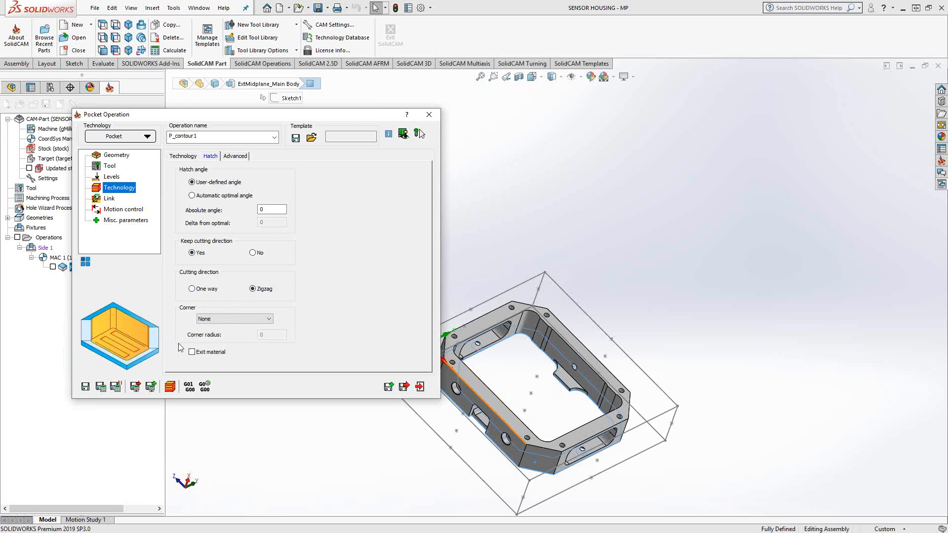
# - Try the Fillet corner type for the hatch passes and restore the corner type to None
pyautogui.click(214, 319)
pyautogui.click(207, 330)
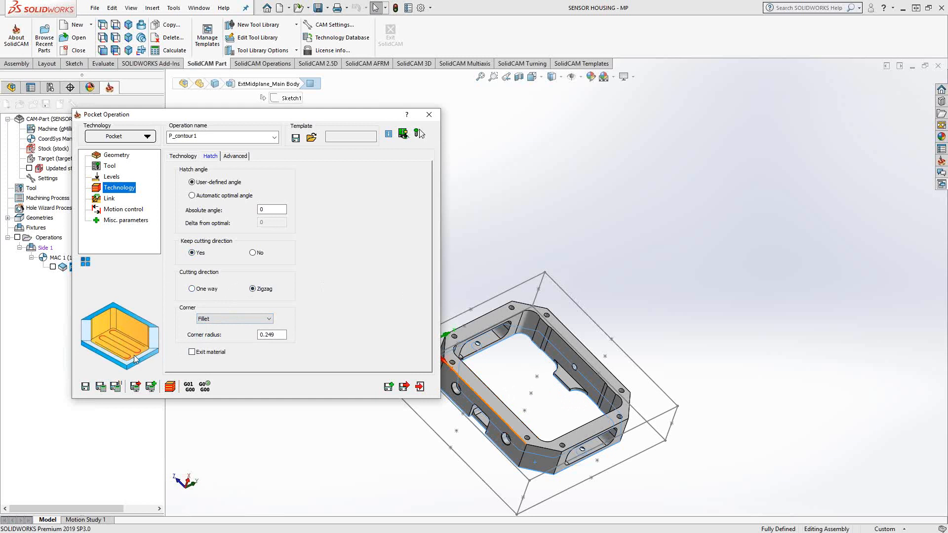
pyautogui.click(212, 319)
pyautogui.click(210, 325)
# - Try the Hatch+Finish technology for the pocket and switch the technology back to Contour
pyautogui.click(183, 156)
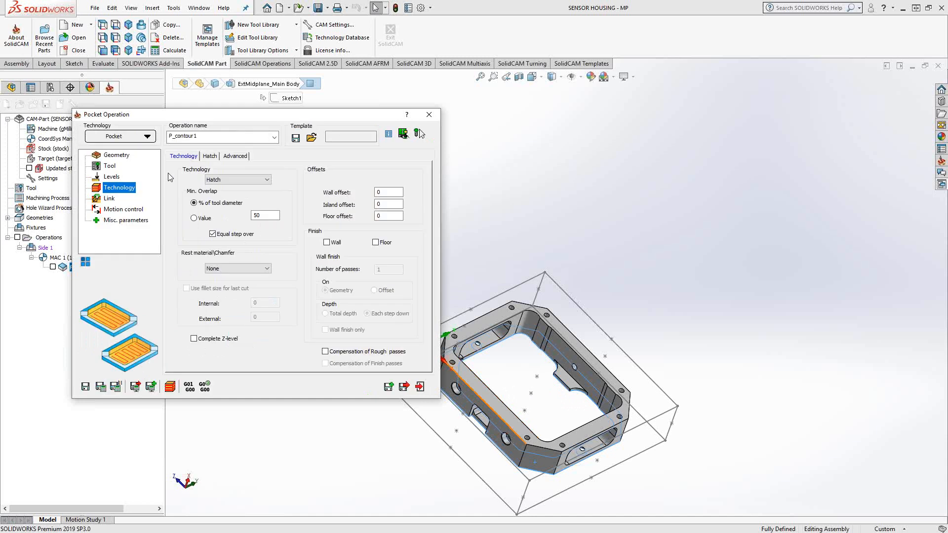
pyautogui.click(232, 180)
pyautogui.click(226, 201)
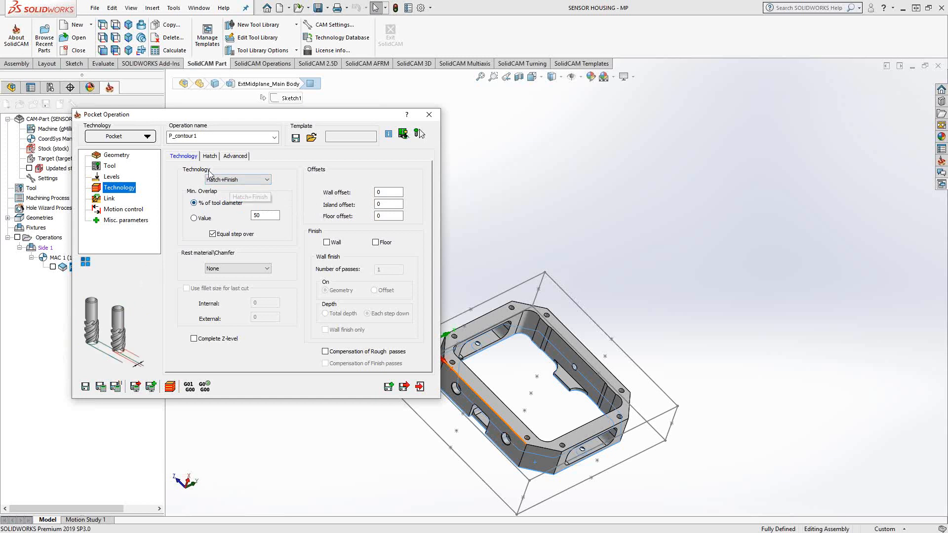
pyautogui.click(226, 182)
pyautogui.click(216, 195)
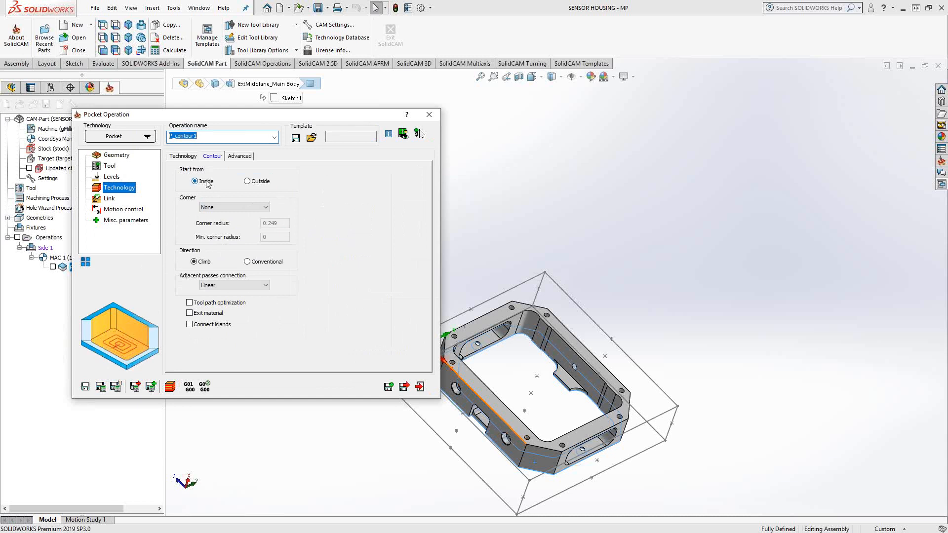
# - Try the Loop and Sharp corner types for the contour passes and restore the corner type to None
pyautogui.click(249, 207)
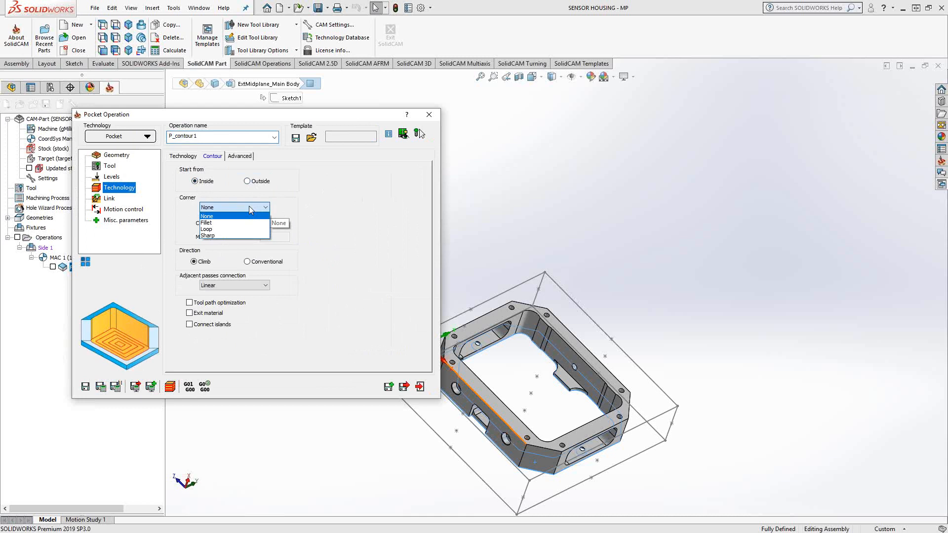
pyautogui.click(219, 229)
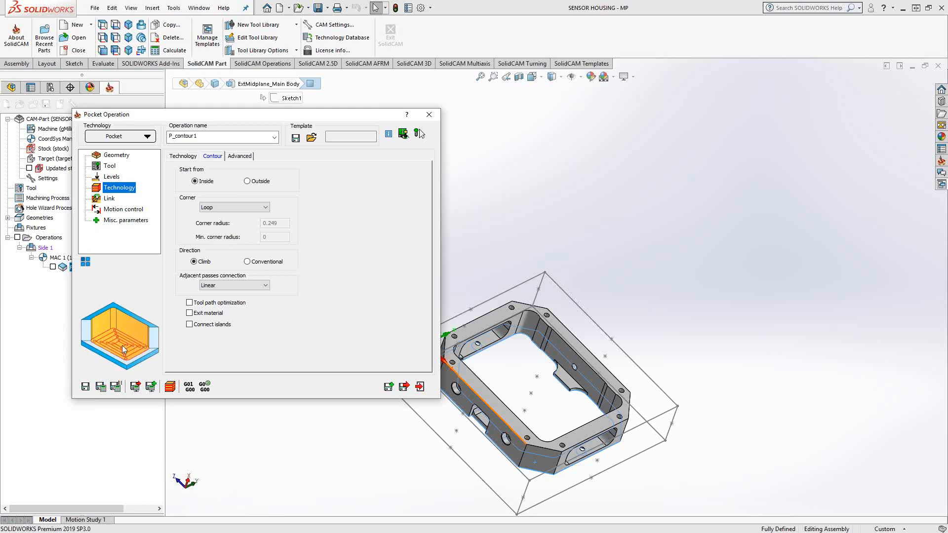
pyautogui.click(212, 208)
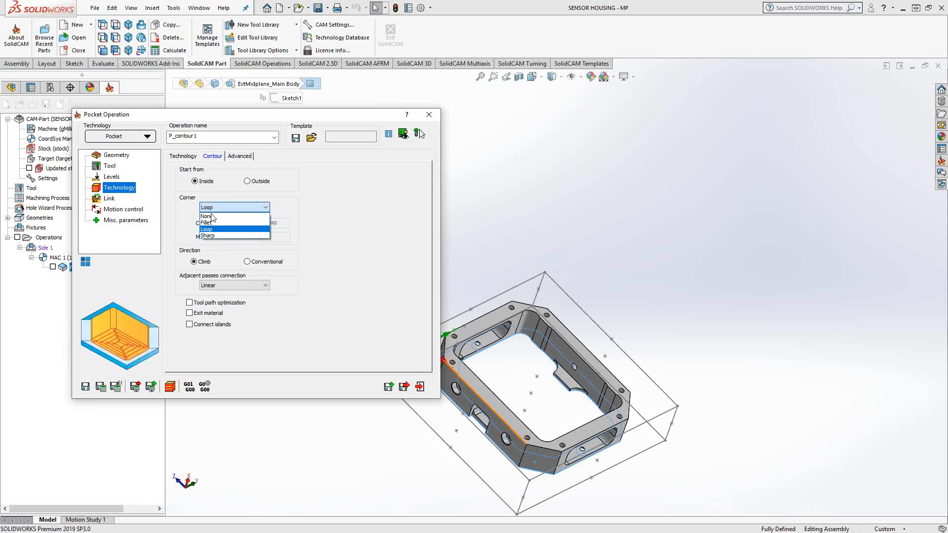
pyautogui.click(208, 236)
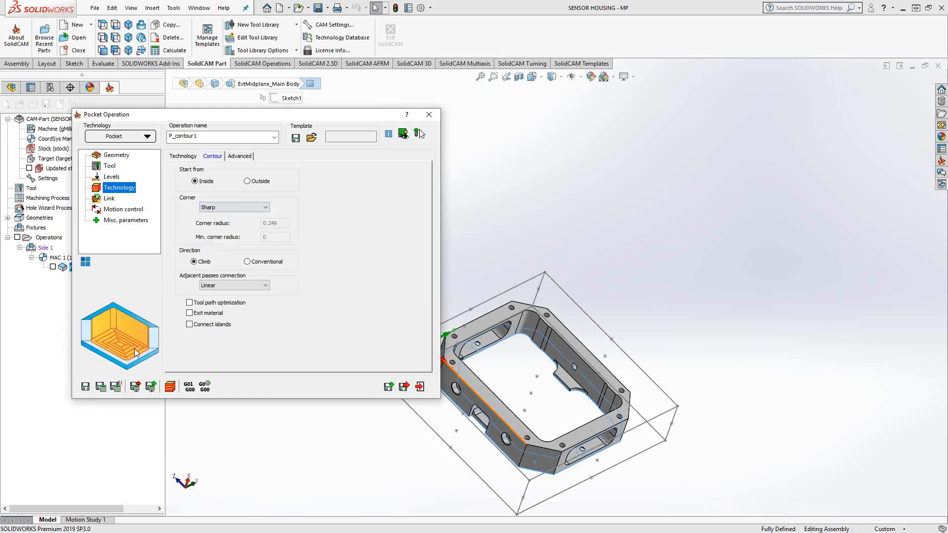
pyautogui.click(242, 206)
pyautogui.click(228, 215)
# - Try the Plunging pattern technology for the pocket and switch the technology back to Contour
pyautogui.click(194, 157)
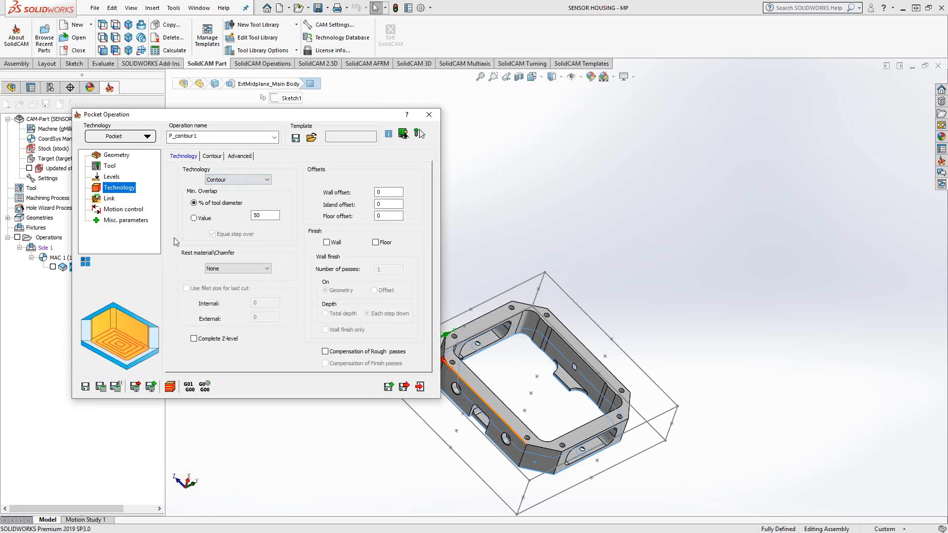
pyautogui.click(228, 180)
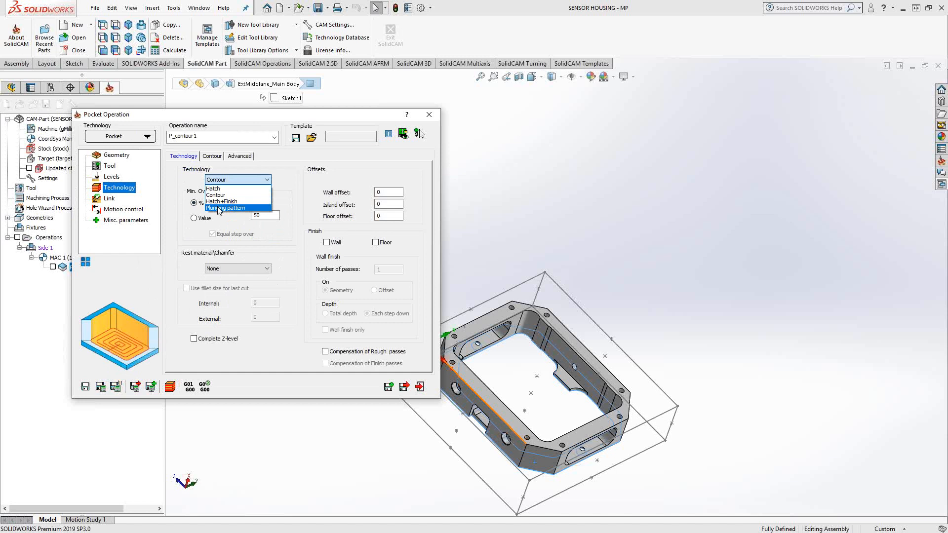
pyautogui.click(218, 208)
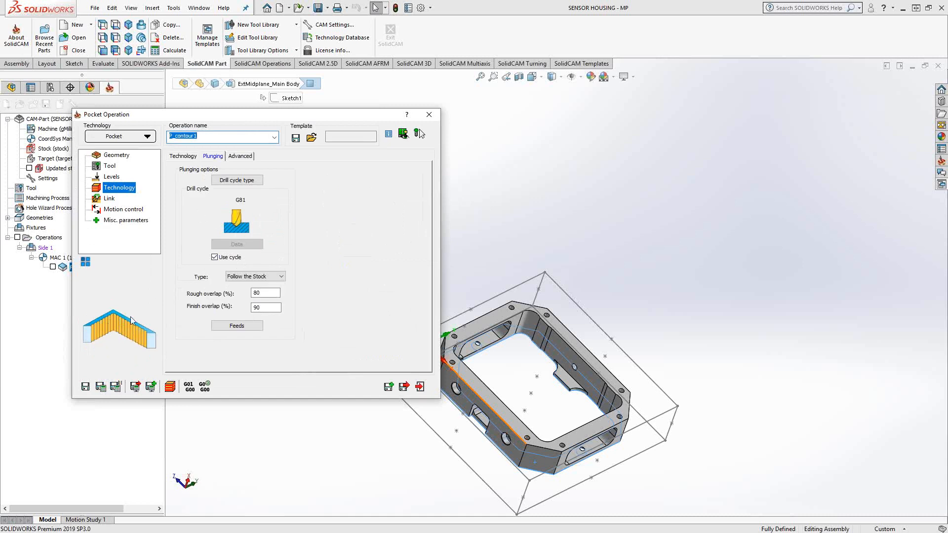
pyautogui.click(183, 157)
pyautogui.click(235, 180)
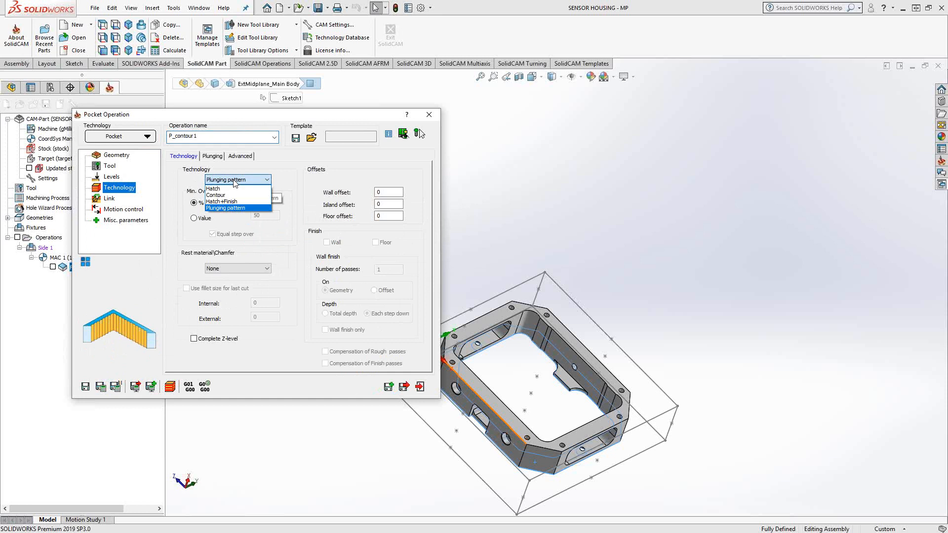
pyautogui.click(215, 195)
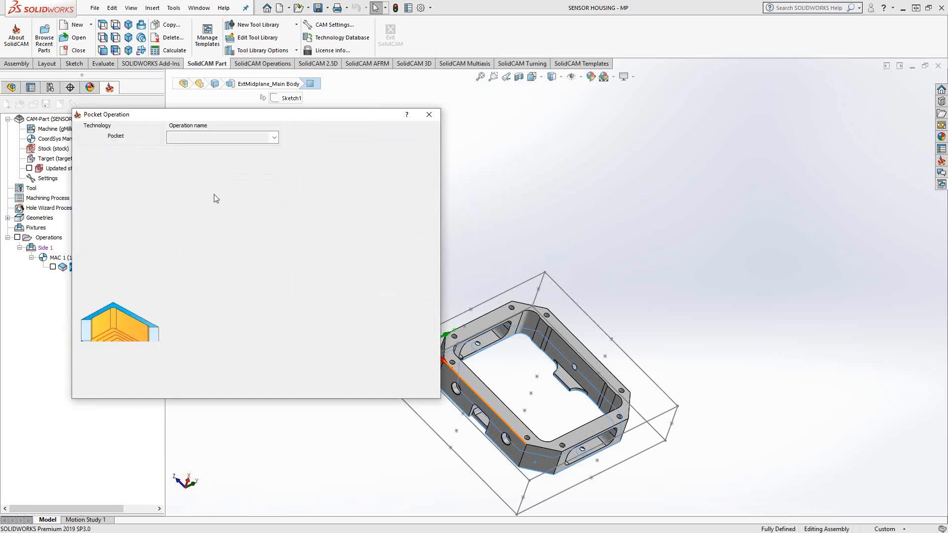
pyautogui.click(186, 156)
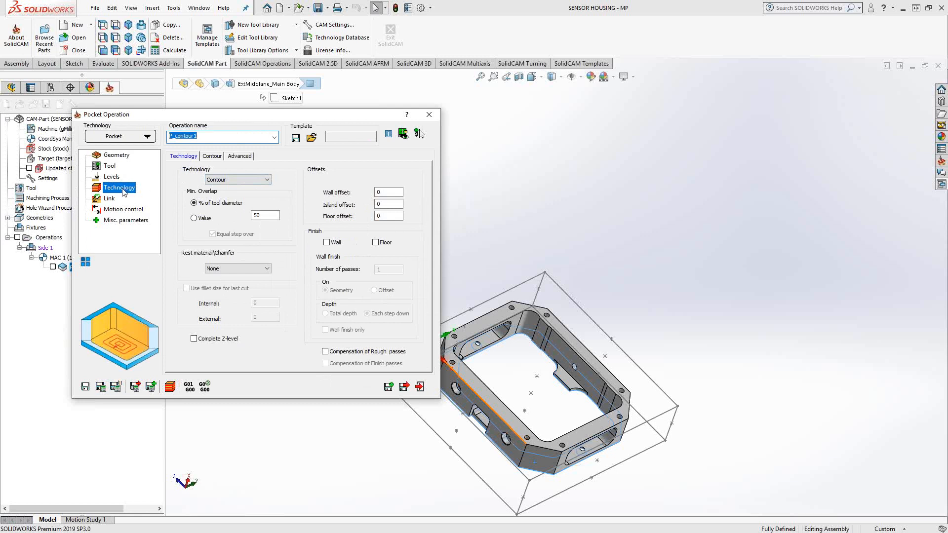
# - Set the pocket's wall offset to 0.01 and its island offset to .010
pyautogui.doubleClick(262, 216)
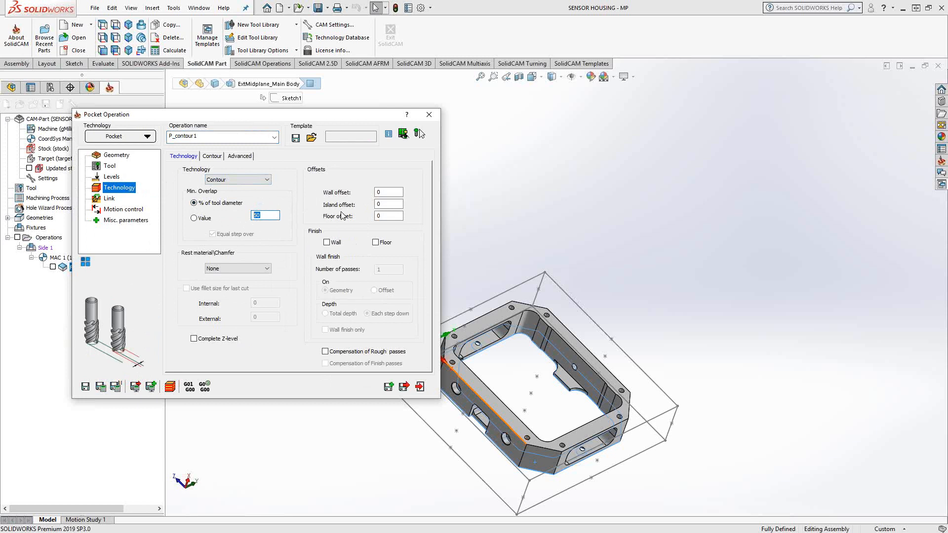
pyautogui.doubleClick(380, 192)
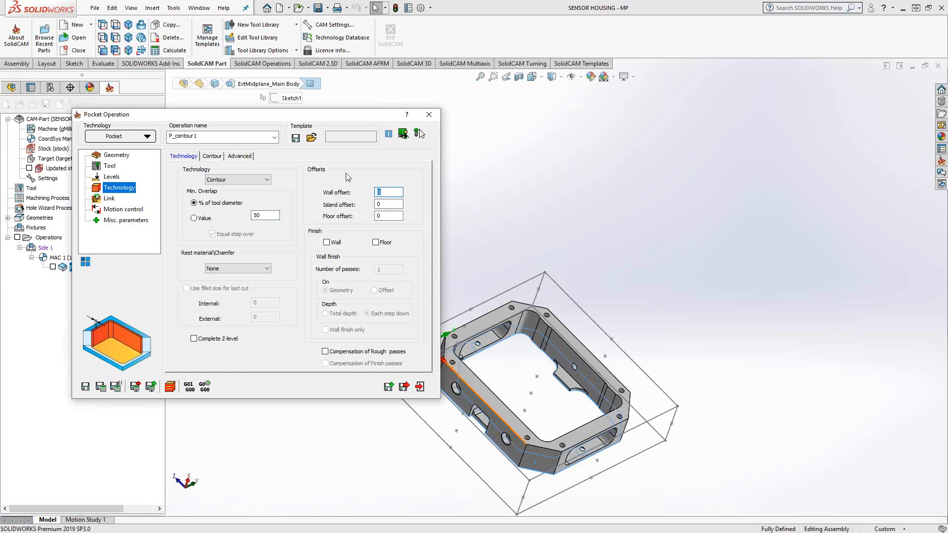
pyautogui.write('.01')
pyautogui.press('Tab')
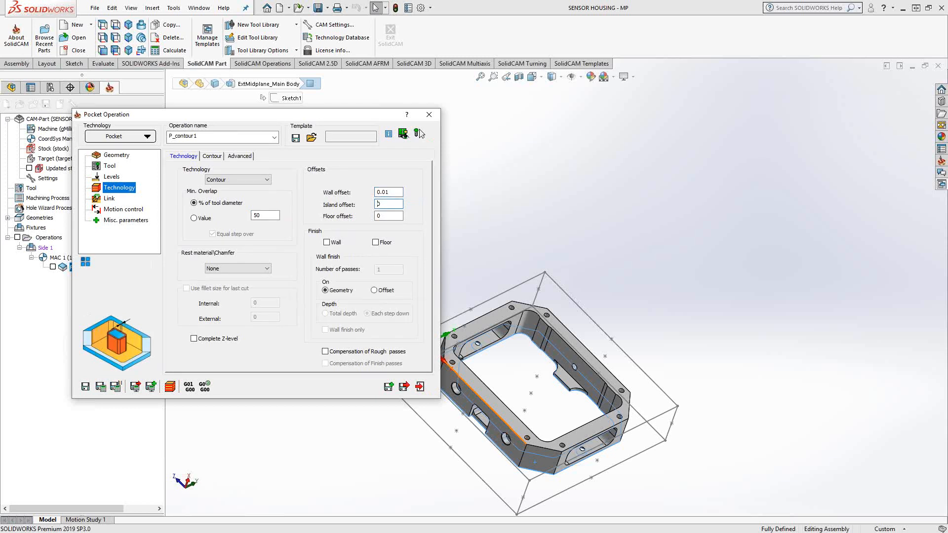
pyautogui.write('.010')
pyautogui.press('Tab')
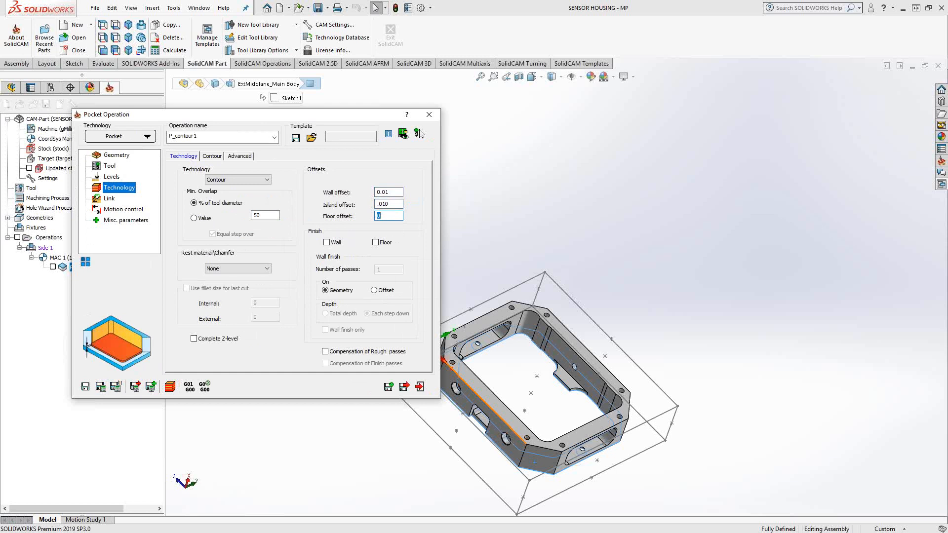
# - Set the pocket's floor offset to 0, calculate the operation and check its toolpath against the housing's top face
pyautogui.write('.0')
pyautogui.write('0')
pyautogui.click(101, 387)
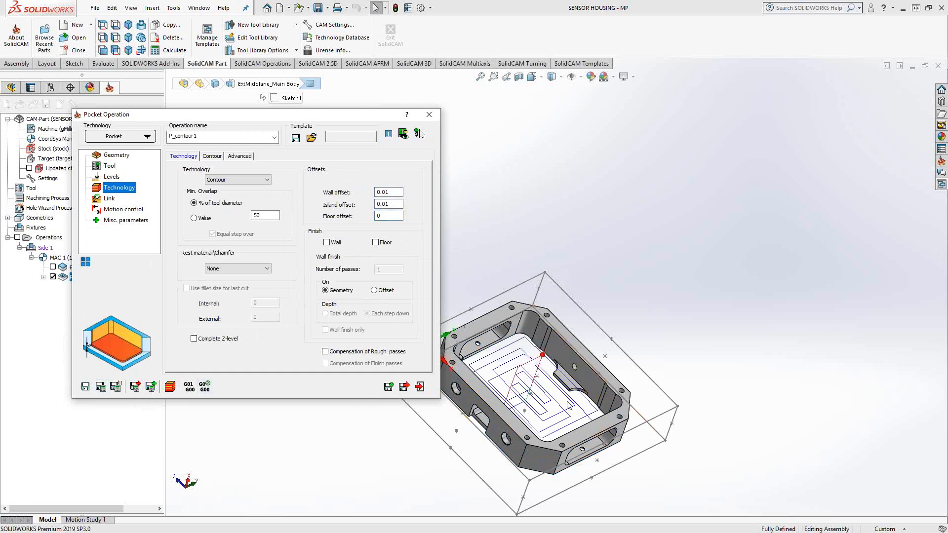
pyautogui.moveTo(598, 380); pyautogui.dragTo(536, 463, button='middle')
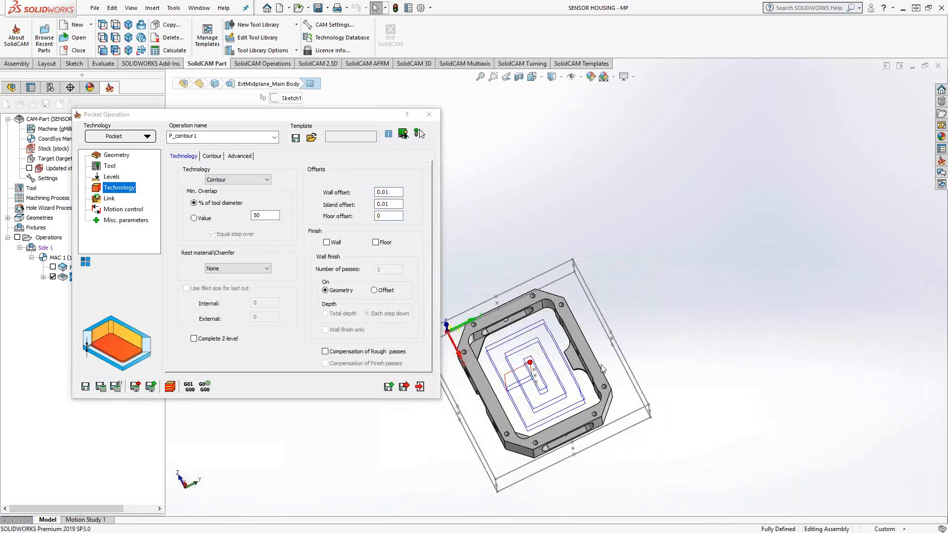
pyautogui.scroll(-4, 549, 440)
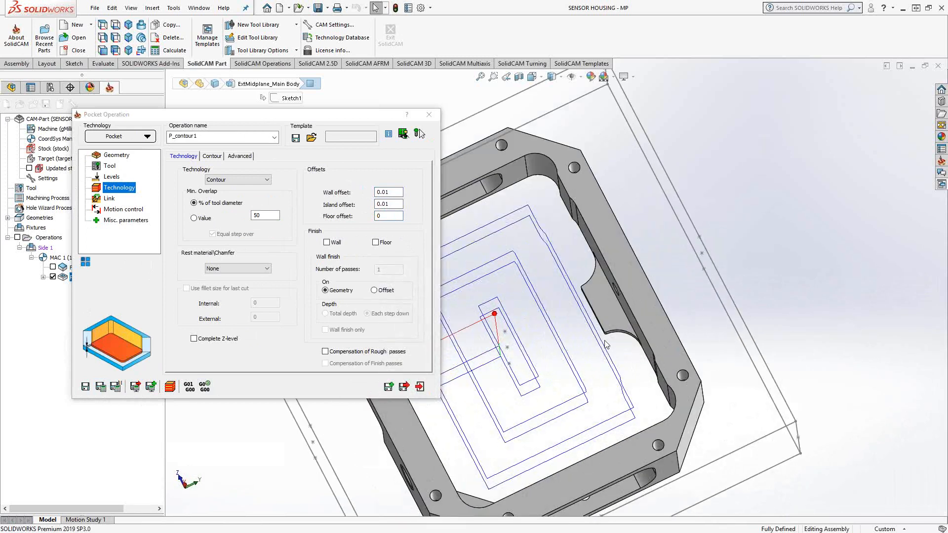
pyautogui.rightClick(639, 284)
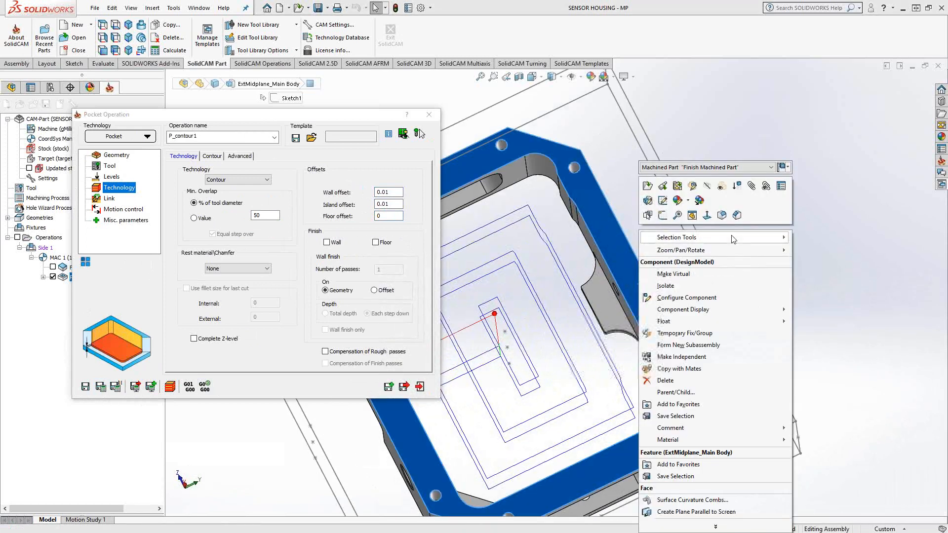
pyautogui.click(707, 216)
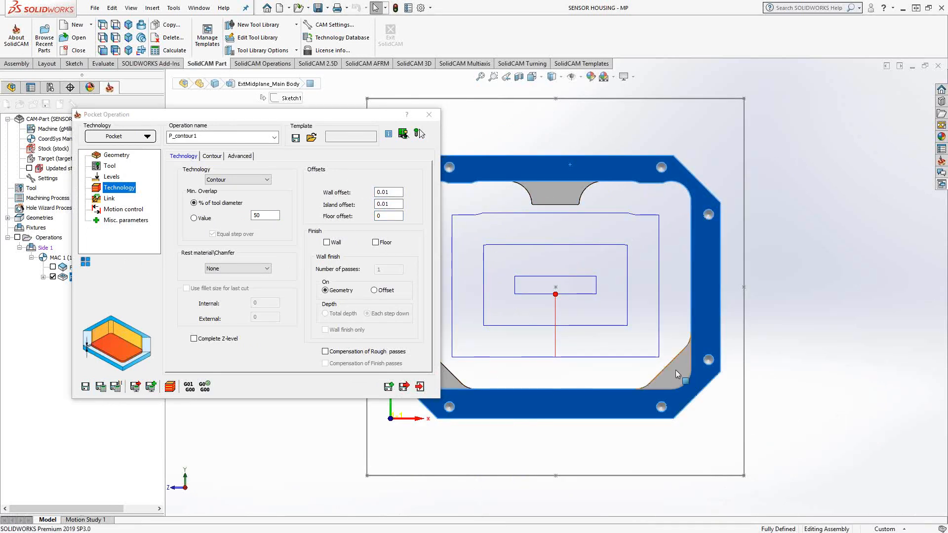
pyautogui.moveTo(678, 368); pyautogui.dragTo(666, 296, button='middle')
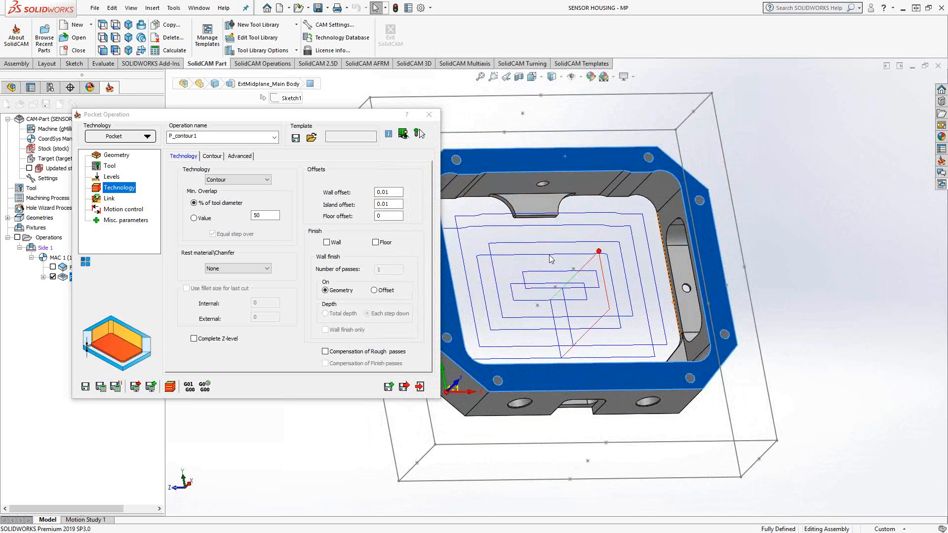
# - Enable 3D Model gouge protection against the target, recalculate the pocket toolpath and close the operation
pyautogui.click(113, 156)
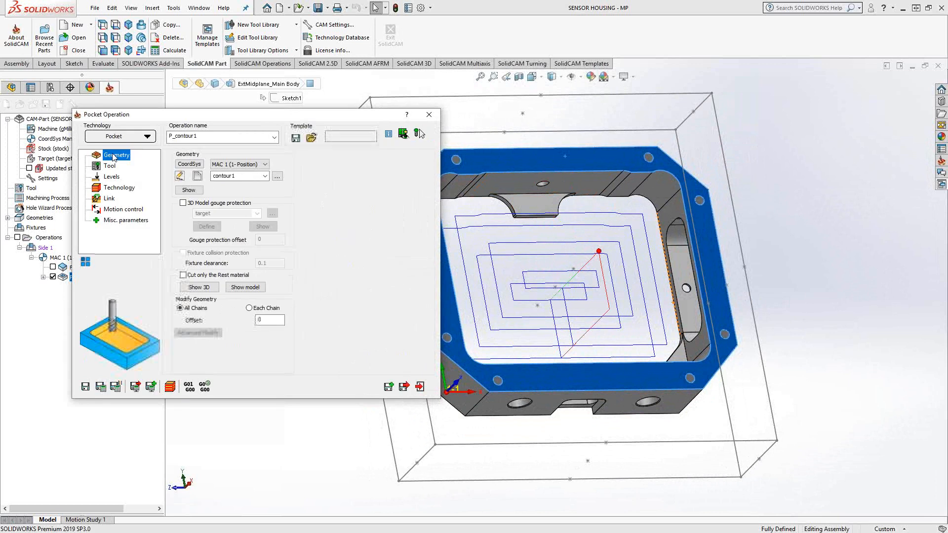
pyautogui.click(184, 204)
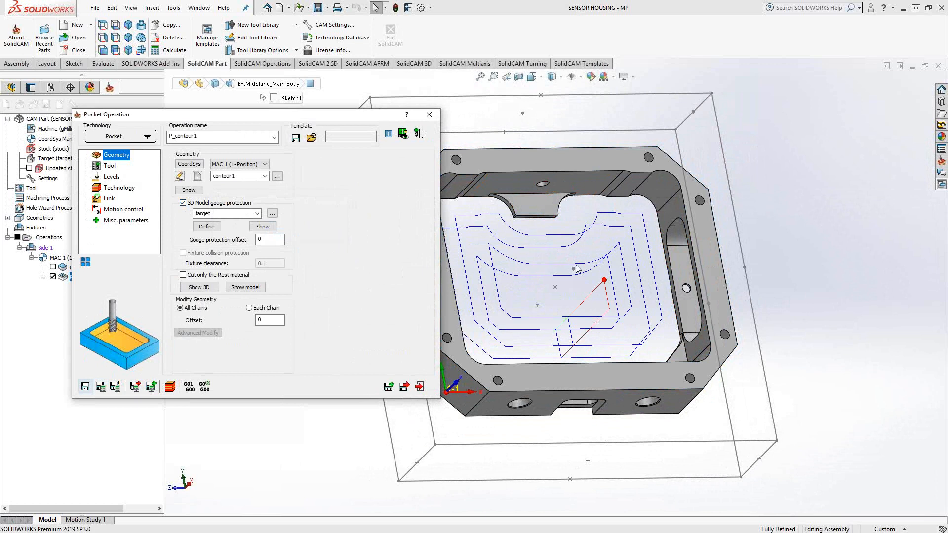
pyautogui.click(557, 161)
pyautogui.rightClick(557, 160)
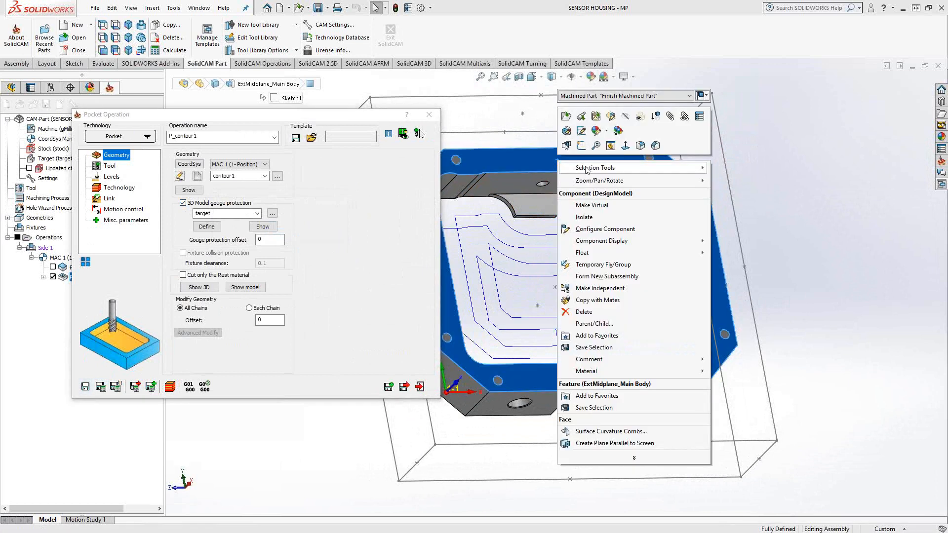
pyautogui.click(625, 147)
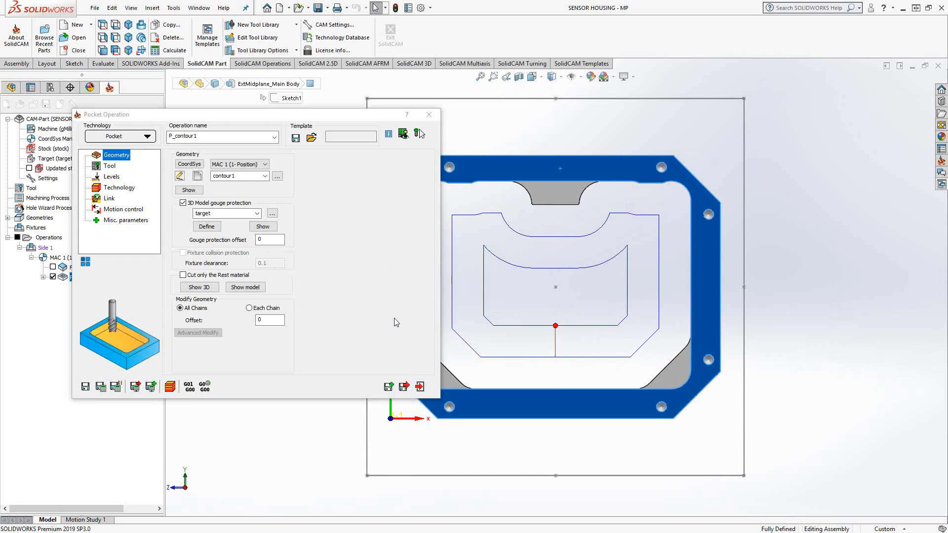
pyautogui.click(420, 386)
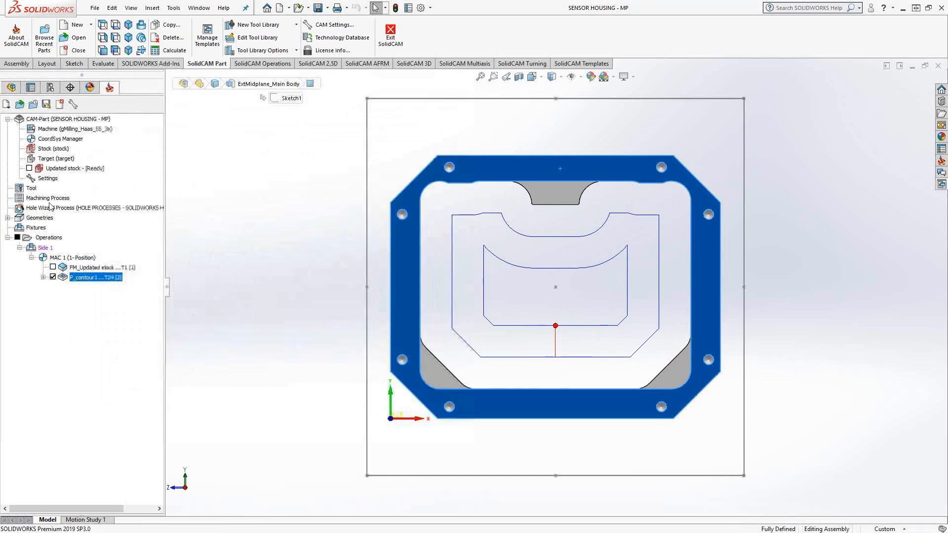
# - Show the updated stock up to and including P_contour1 and check the radius of the opening's inside corner
pyautogui.click(29, 169)
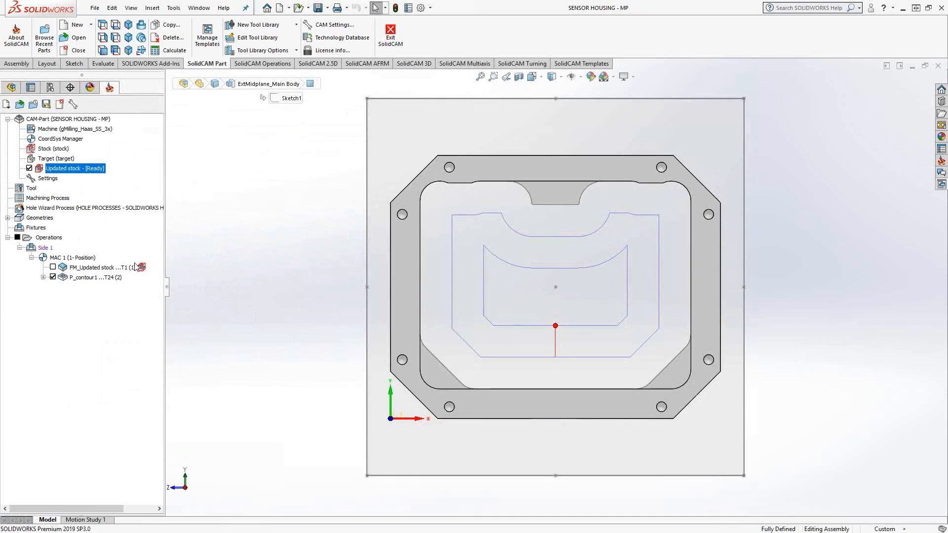
pyautogui.moveTo(141, 270); pyautogui.dragTo(129, 278)
pyautogui.rightClick(129, 276)
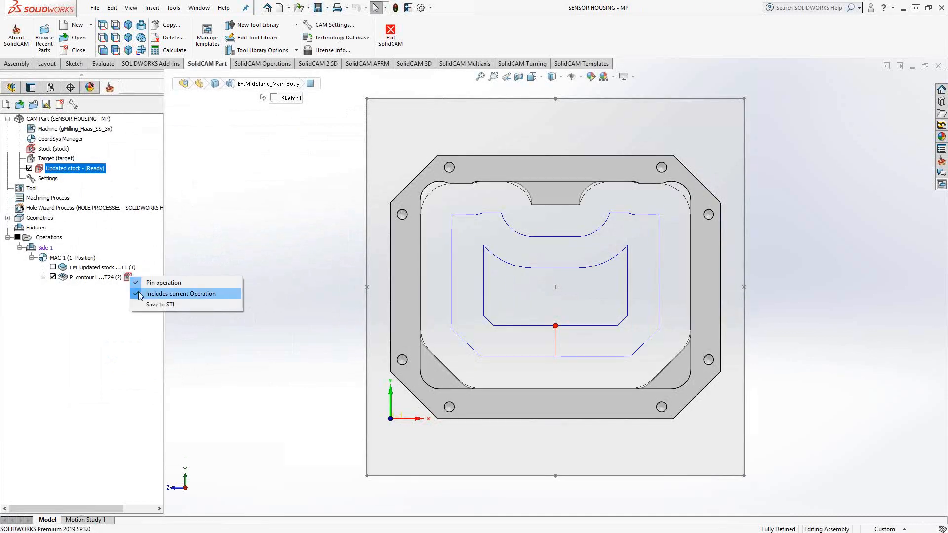
pyautogui.click(104, 323)
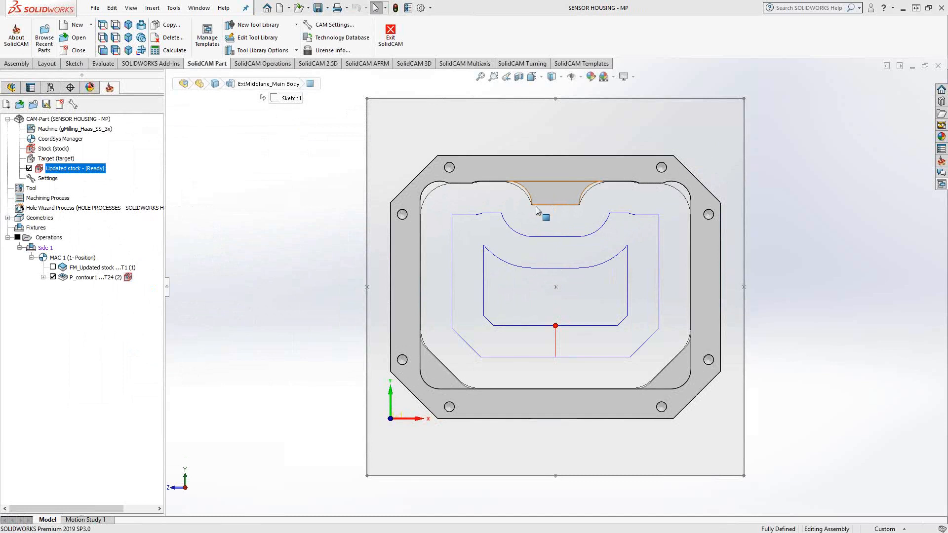
pyautogui.click(436, 185)
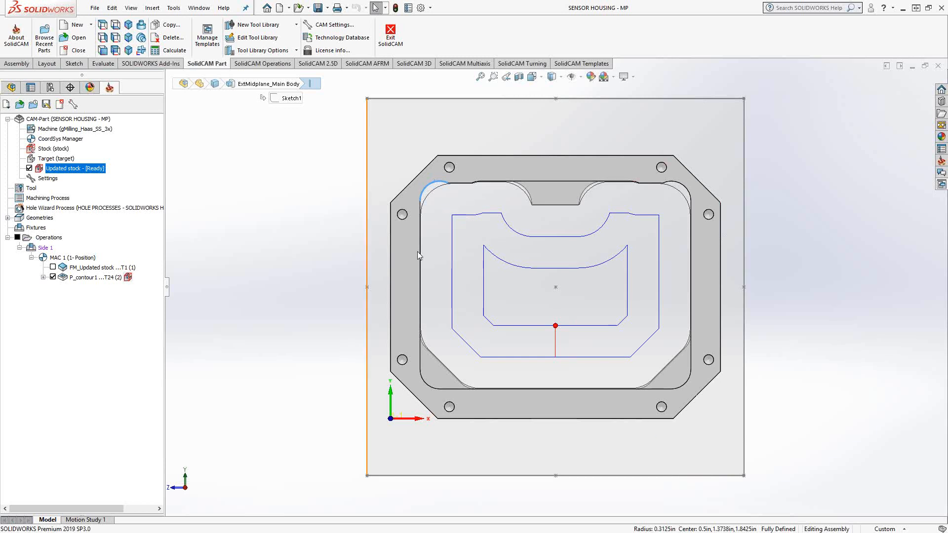
# - Save a copy of the P_contour1 pocket operation and assign it the 0.5 inch 4FL Roughing EndMill from the Tyson Tools library
pyautogui.click(53, 277)
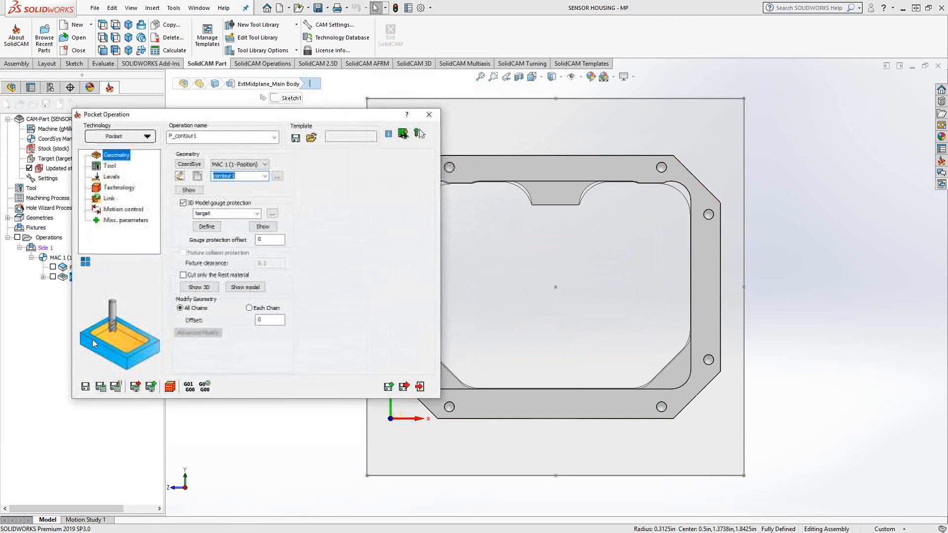
pyautogui.click(390, 387)
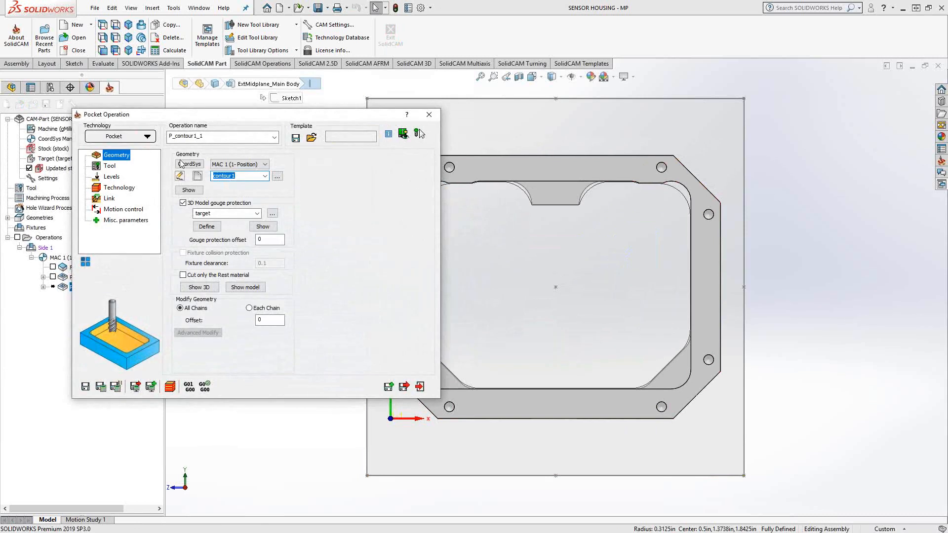
pyautogui.click(109, 166)
pyautogui.click(232, 307)
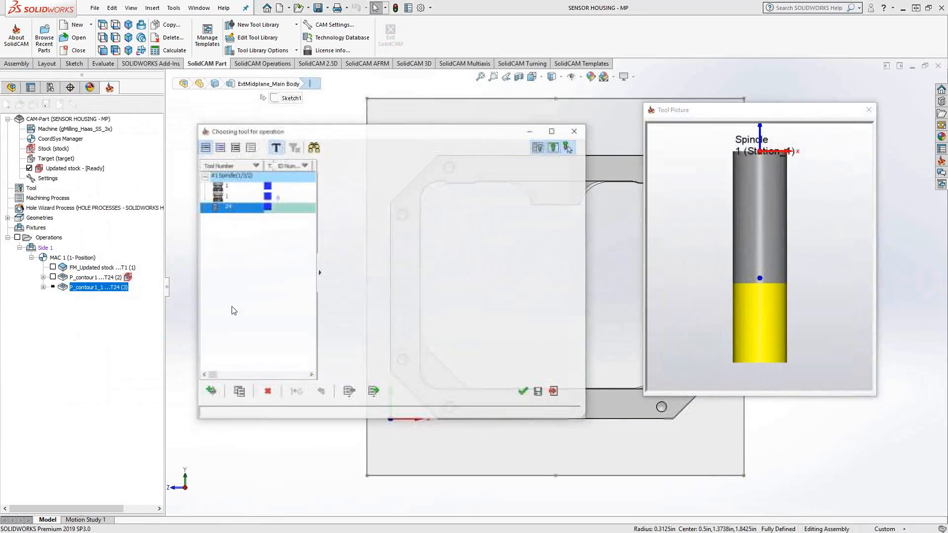
pyautogui.click(350, 392)
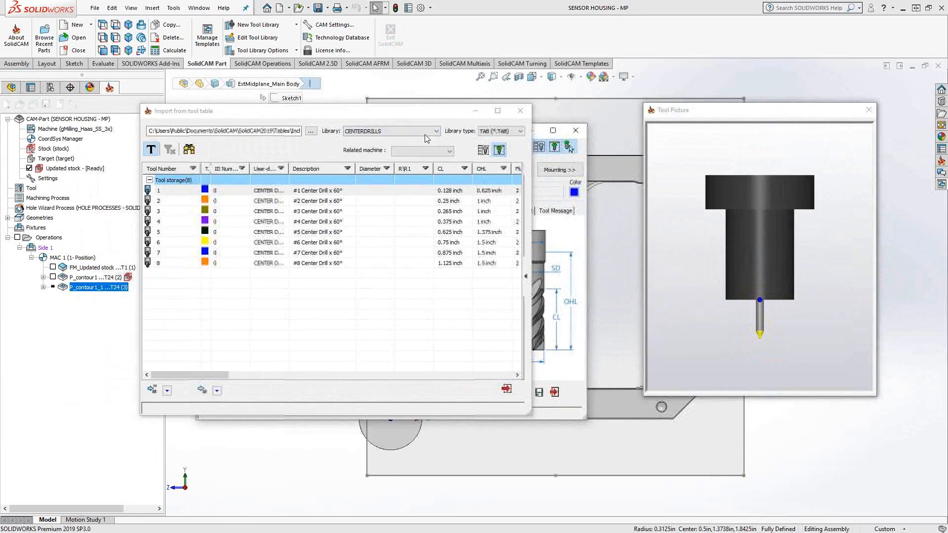
pyautogui.click(425, 131)
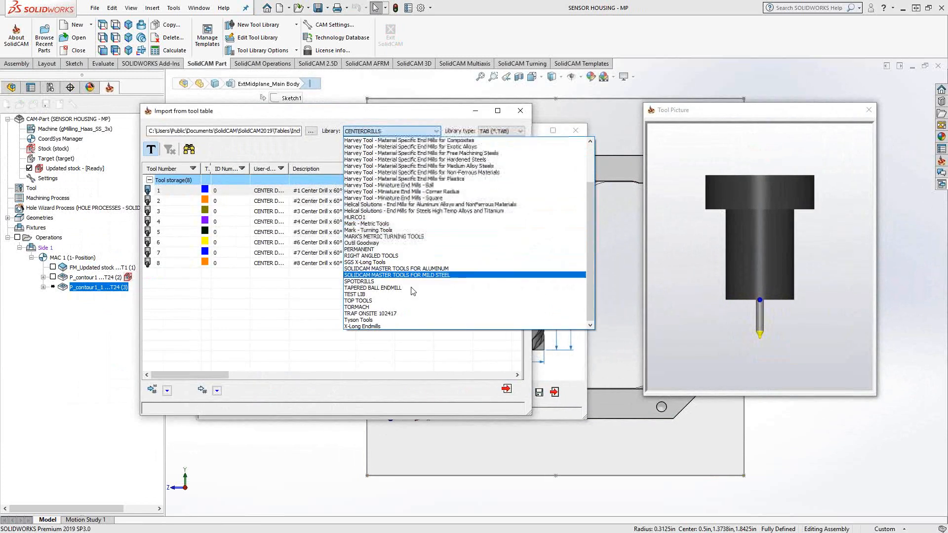
pyautogui.scroll(-2, 396, 296)
pyautogui.click(368, 321)
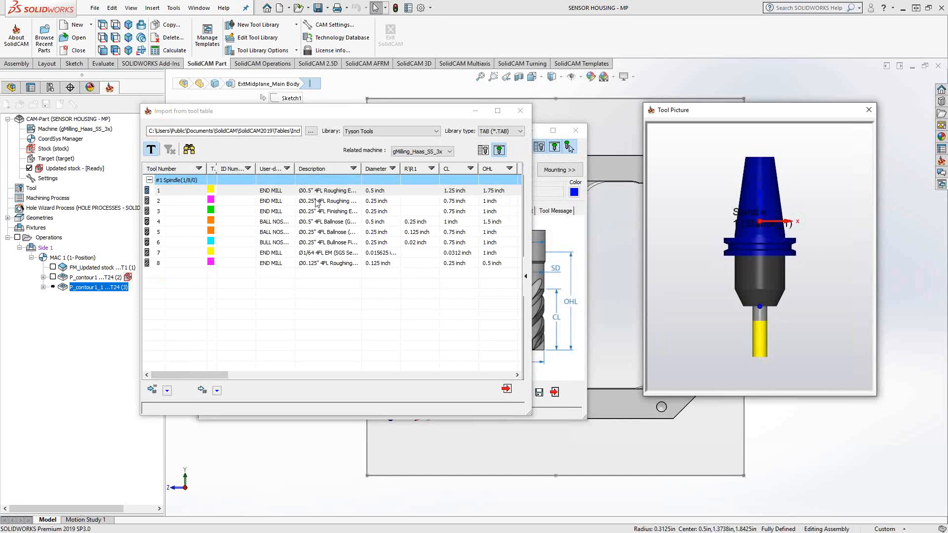
pyautogui.click(202, 393)
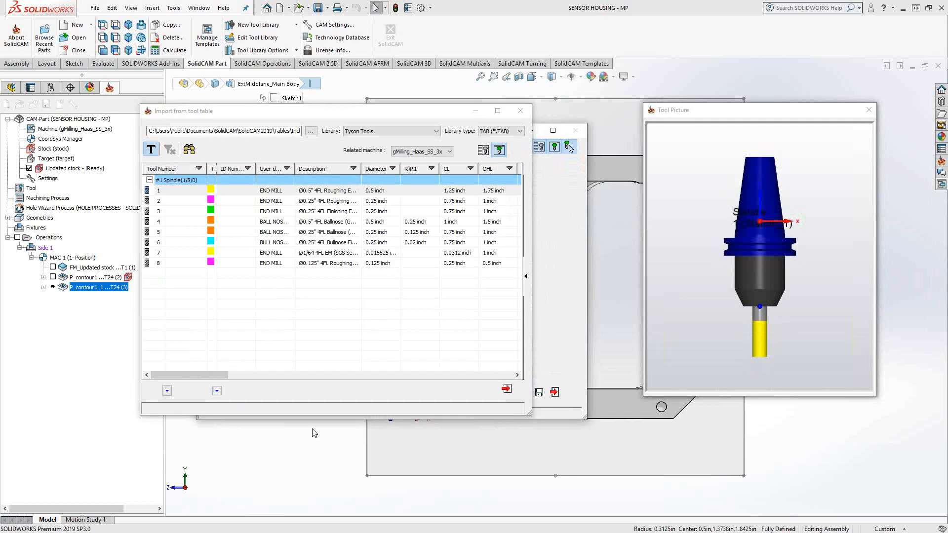
pyautogui.click(507, 390)
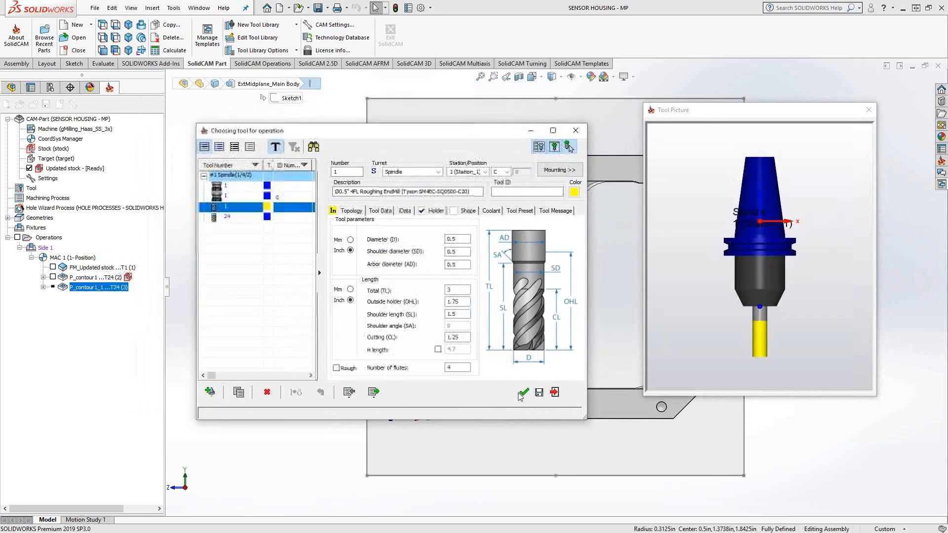
pyautogui.click(525, 392)
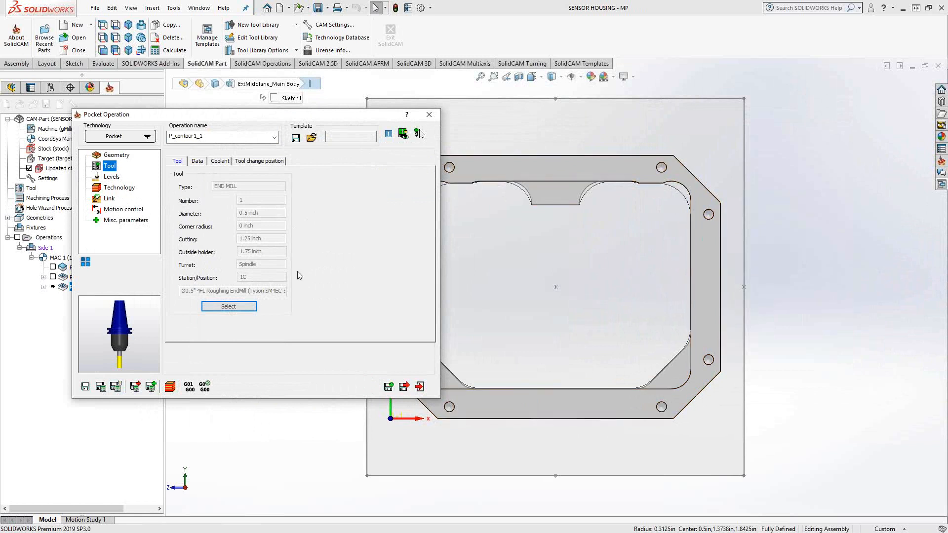
# - Set the copied pocket to Rest machining with previous tool diameter 1 and previous wall offset .01, and calculate it
pyautogui.click(115, 189)
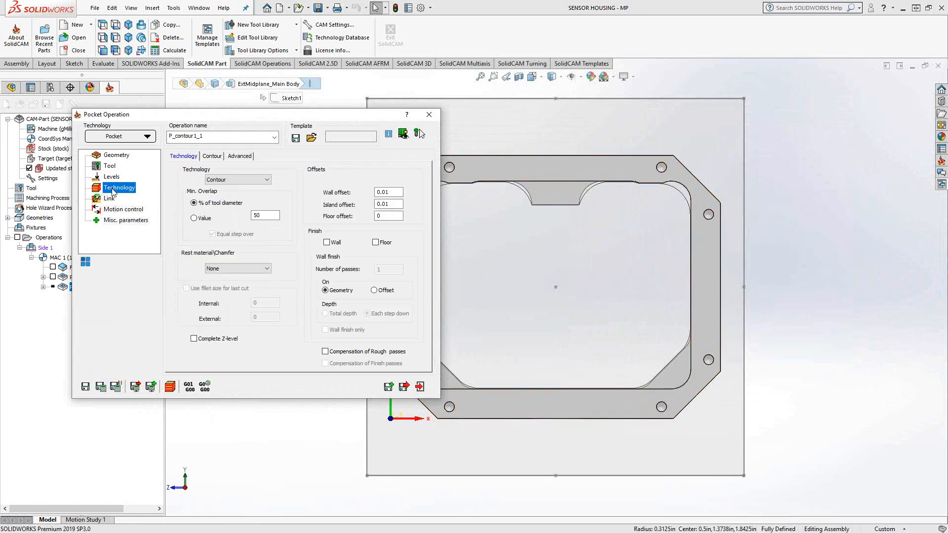
pyautogui.click(260, 268)
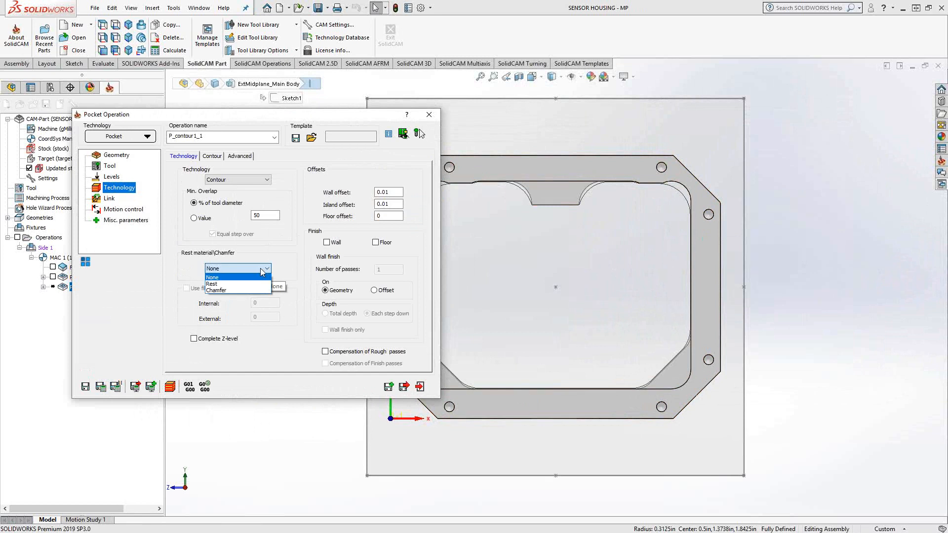
pyautogui.click(216, 284)
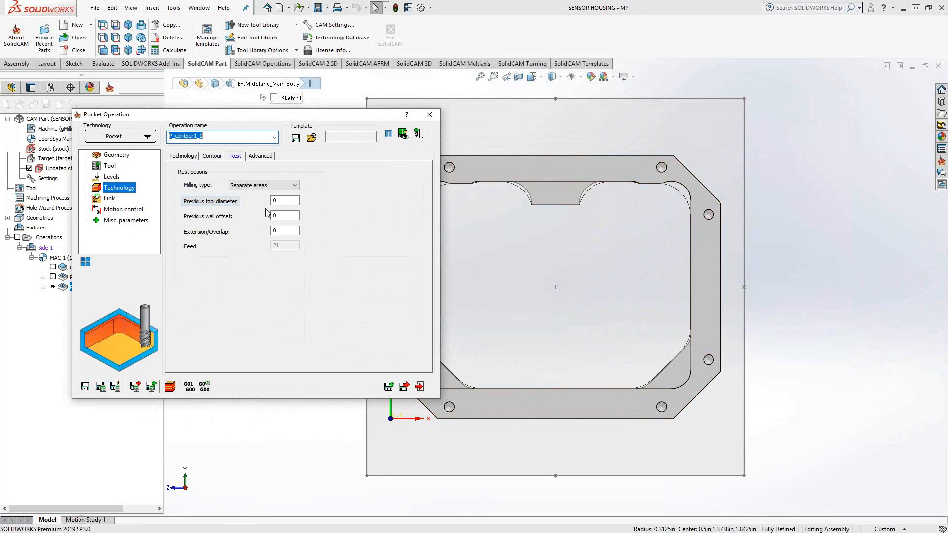
pyautogui.click(285, 200)
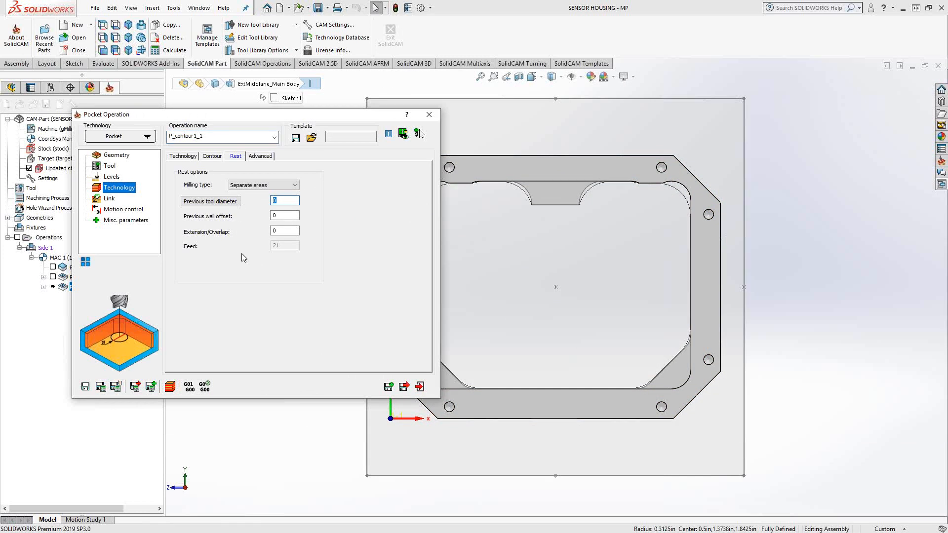
pyautogui.write('1')
pyautogui.press('Tab')
pyautogui.write('.')
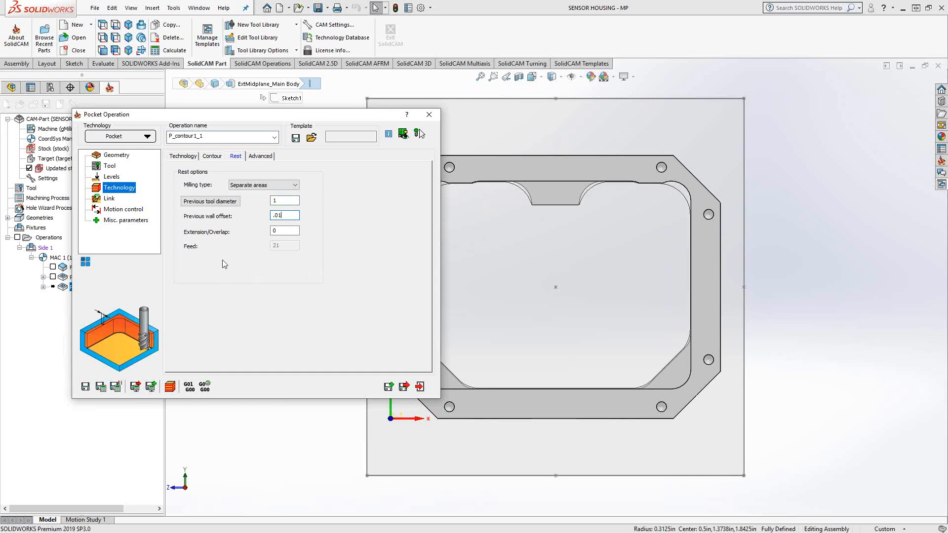
pyautogui.click(101, 387)
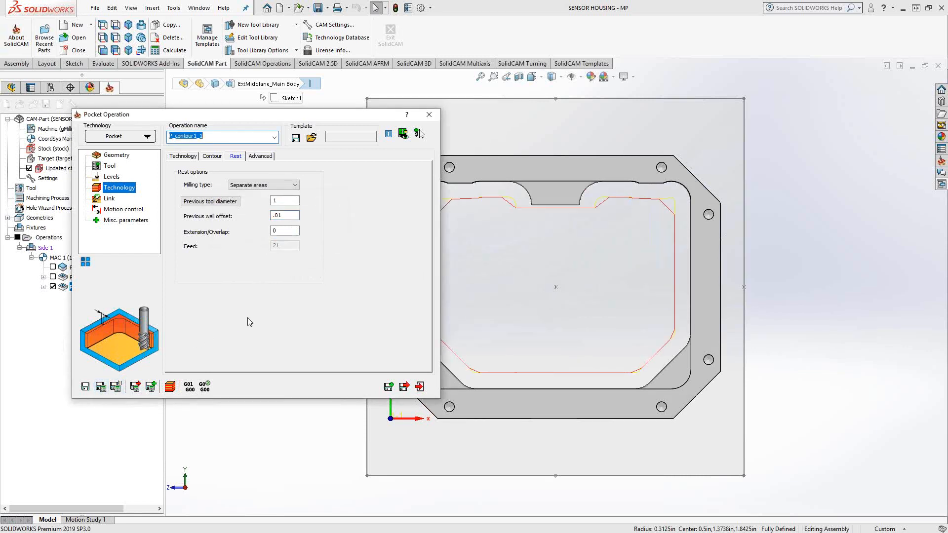
# - Keep Separate areas as the rest milling type, close the copied operation and hide its toolpath to inspect the stock
pyautogui.click(294, 185)
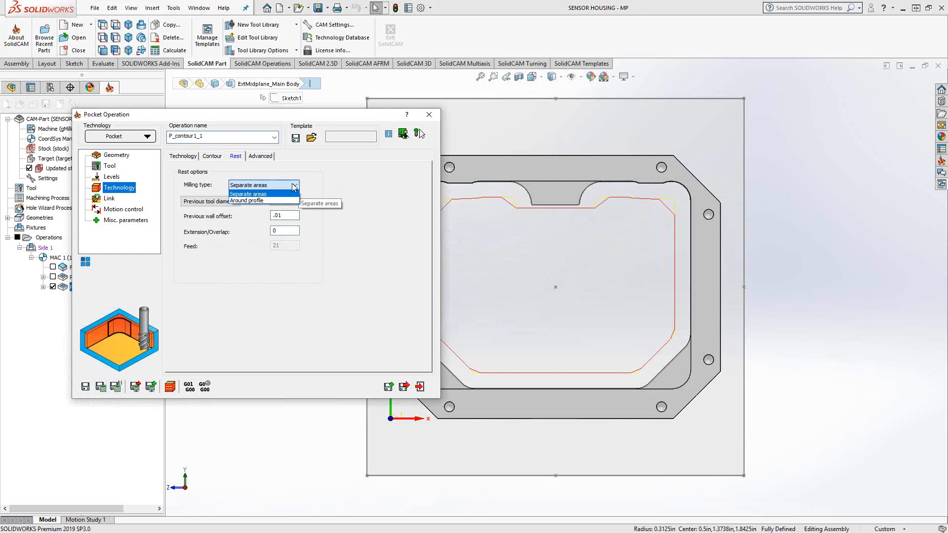
pyautogui.click(343, 204)
pyautogui.moveTo(673, 335); pyautogui.dragTo(689, 217, button='middle')
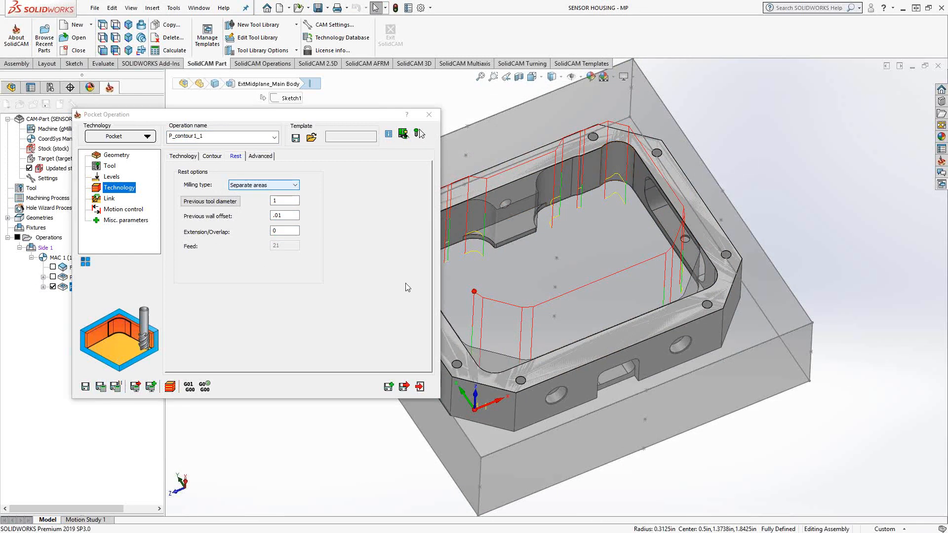
pyautogui.click(416, 385)
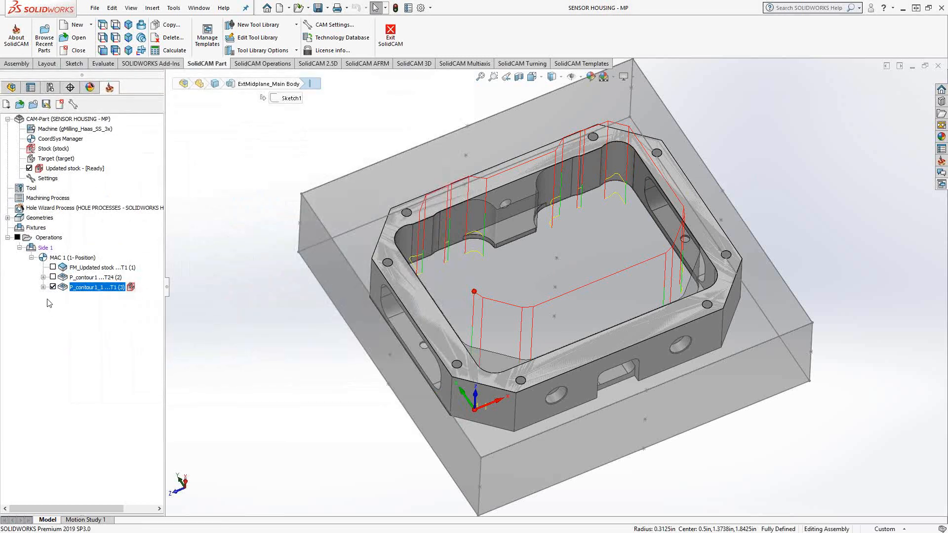
pyautogui.click(53, 287)
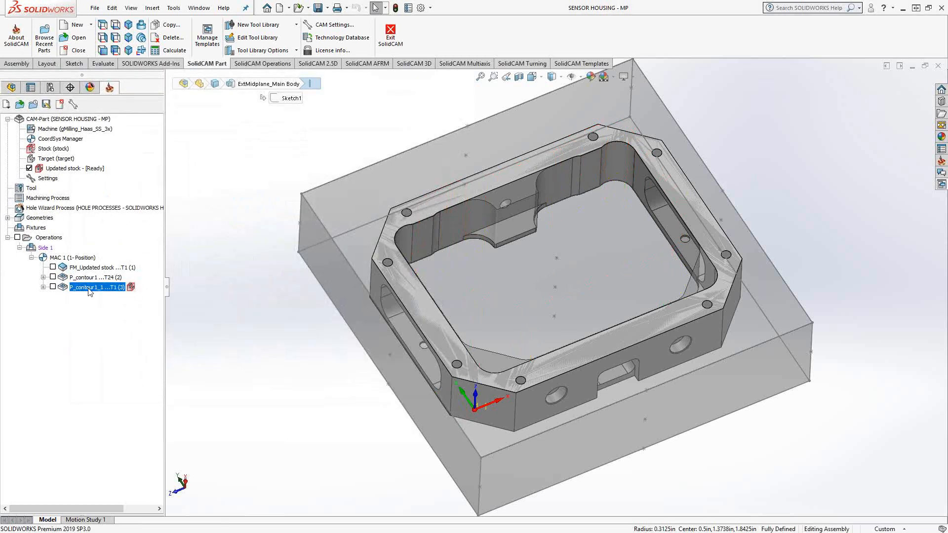
pyautogui.moveTo(546, 264); pyautogui.dragTo(558, 290, button='middle')
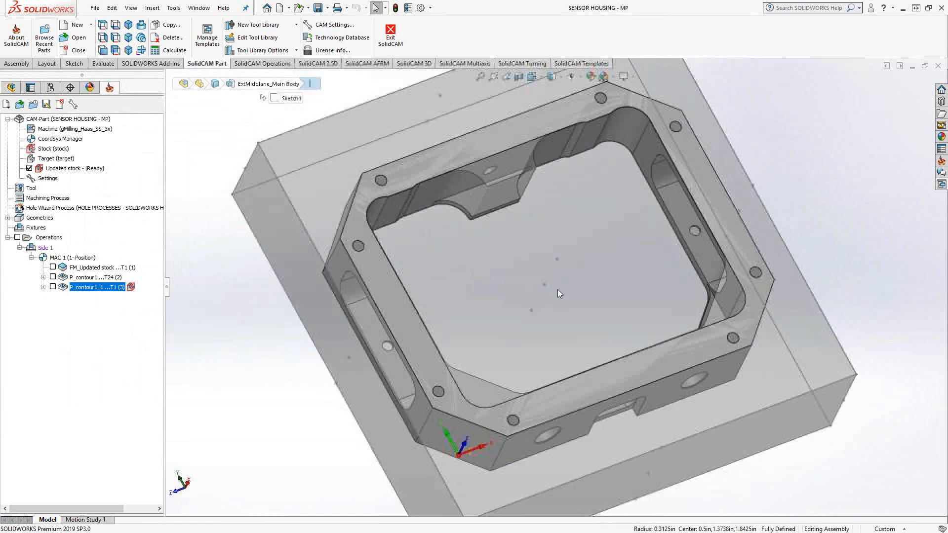
# - Save a copy of the P_contour1 pocket operation and open that copy for editing
pyautogui.click(84, 278)
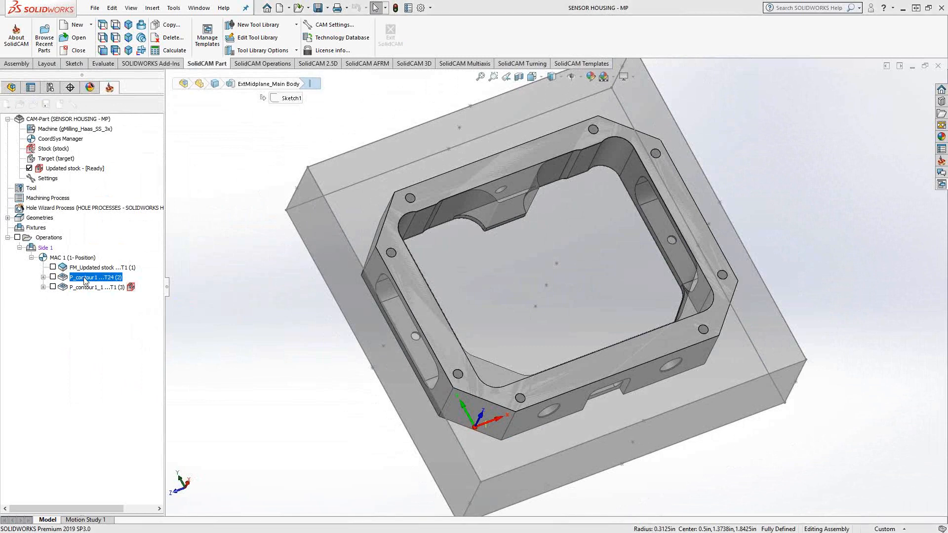
pyautogui.doubleClick(84, 279)
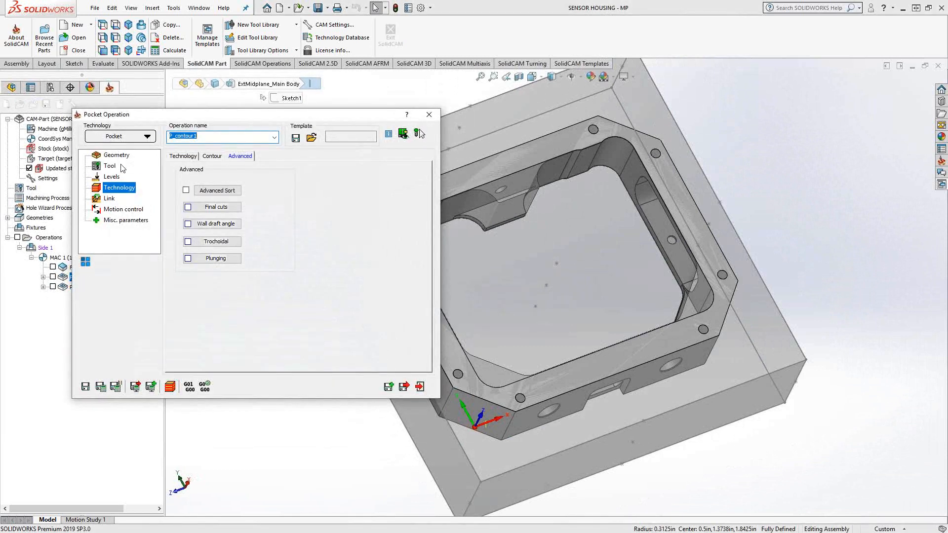
pyautogui.click(117, 156)
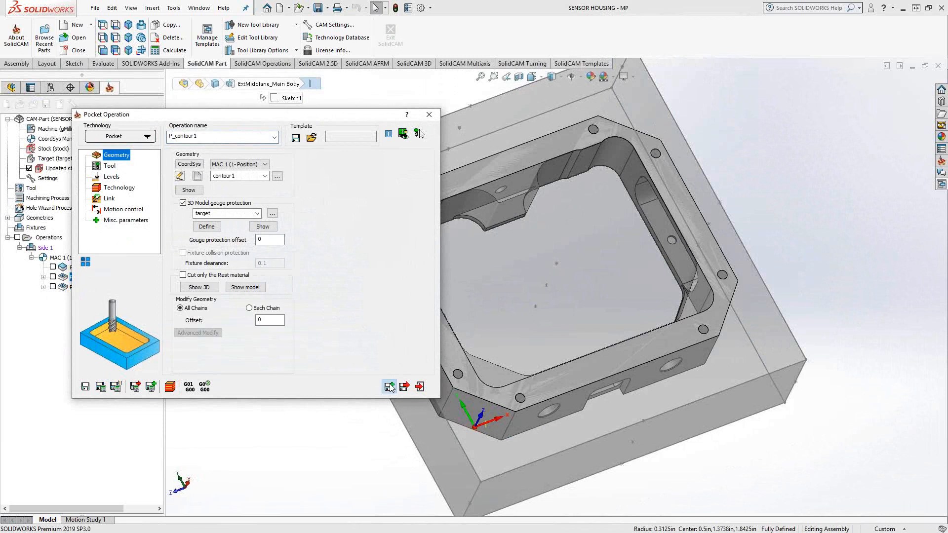
pyautogui.click(390, 387)
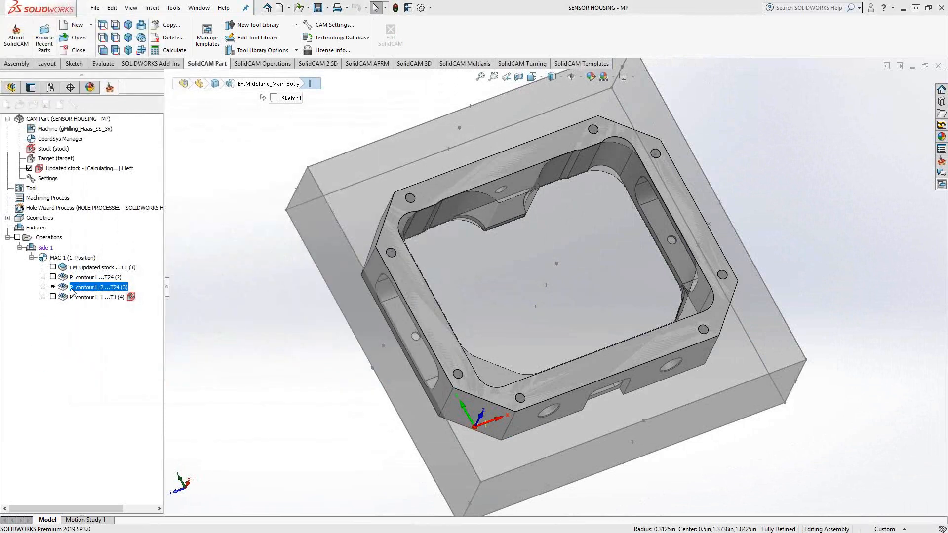
pyautogui.doubleClick(89, 287)
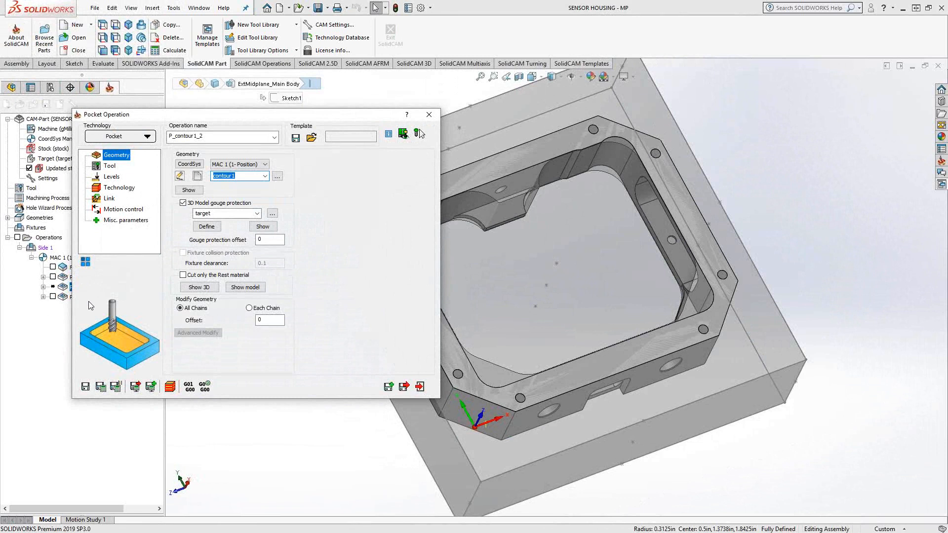
# - Define a new geometry for the copied pocket from the three floor tab faces inside the opening, using Smart Face chains
pyautogui.click(197, 177)
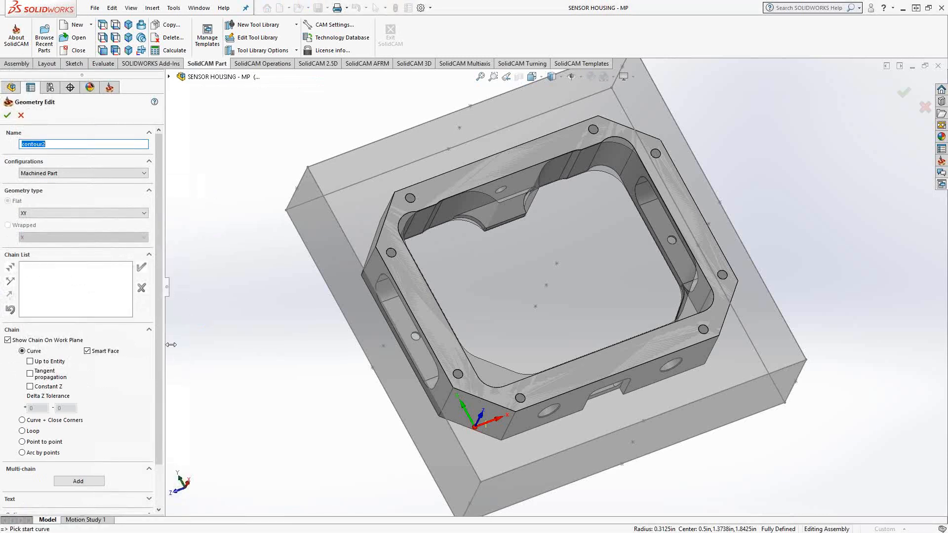
pyautogui.click(87, 350)
pyautogui.click(494, 219)
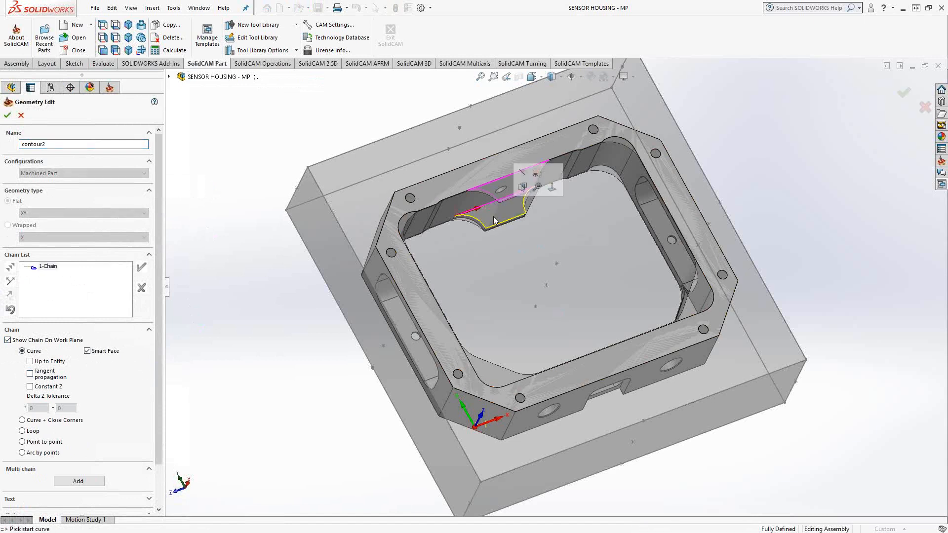
pyautogui.moveTo(532, 292); pyautogui.dragTo(493, 391, button='middle')
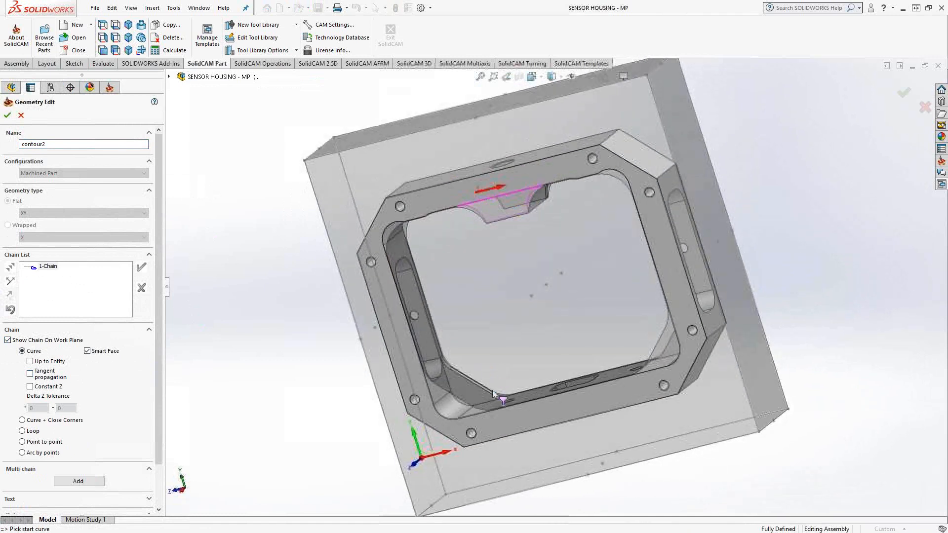
pyautogui.click(464, 389)
pyautogui.moveTo(565, 303); pyautogui.dragTo(666, 359, button='middle')
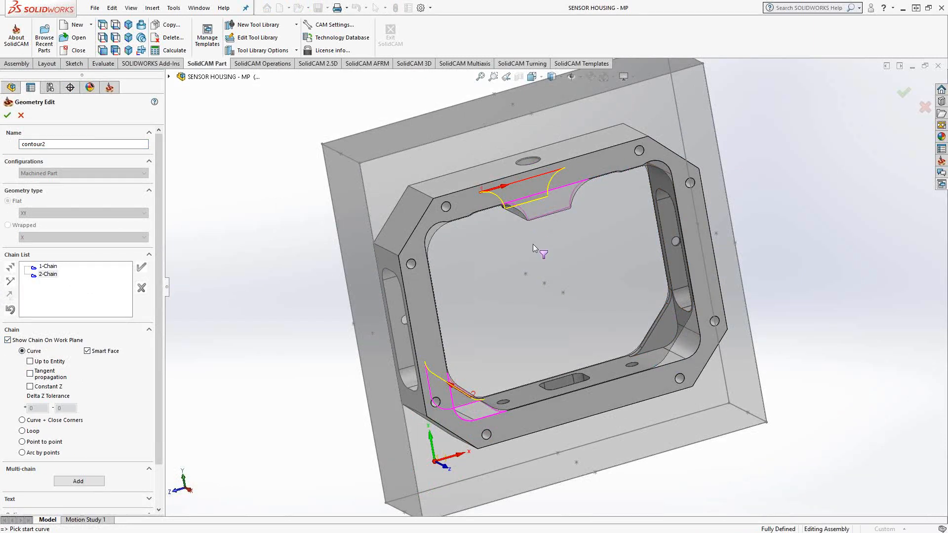
pyautogui.moveTo(532, 244); pyautogui.dragTo(505, 266, button='middle')
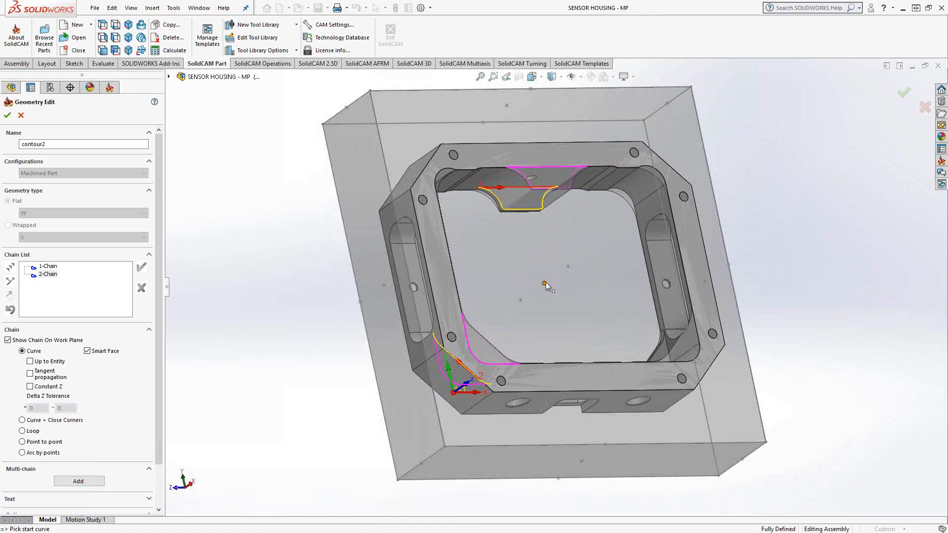
pyautogui.moveTo(546, 281); pyautogui.dragTo(642, 351, button='middle')
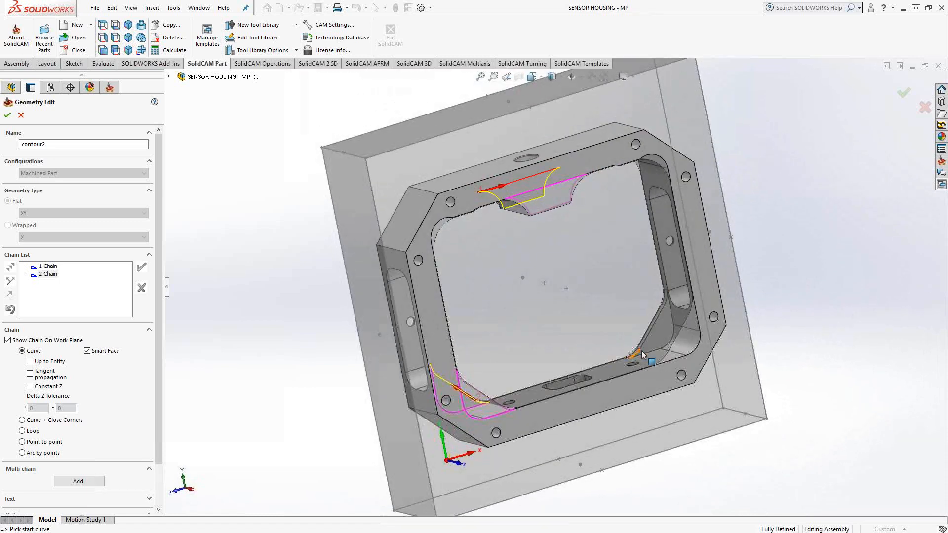
pyautogui.click(659, 334)
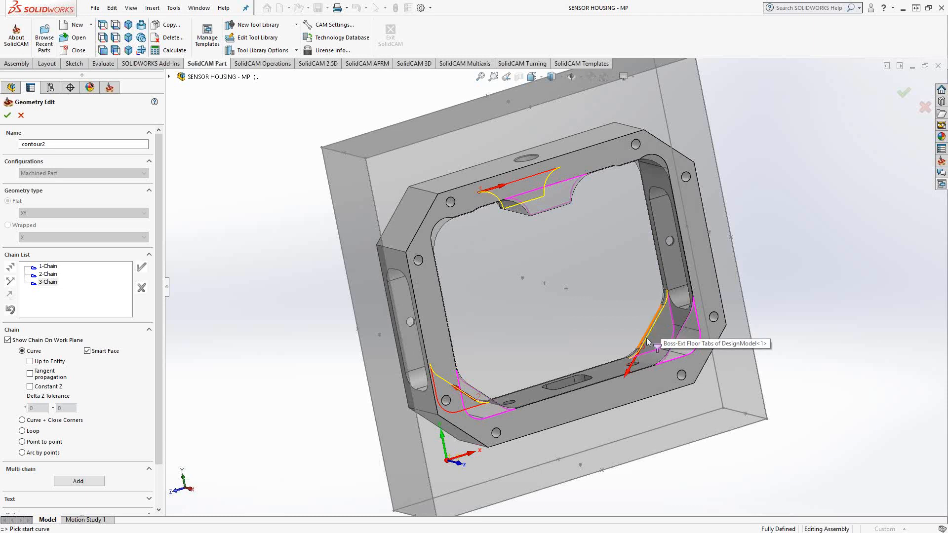
pyautogui.click(7, 116)
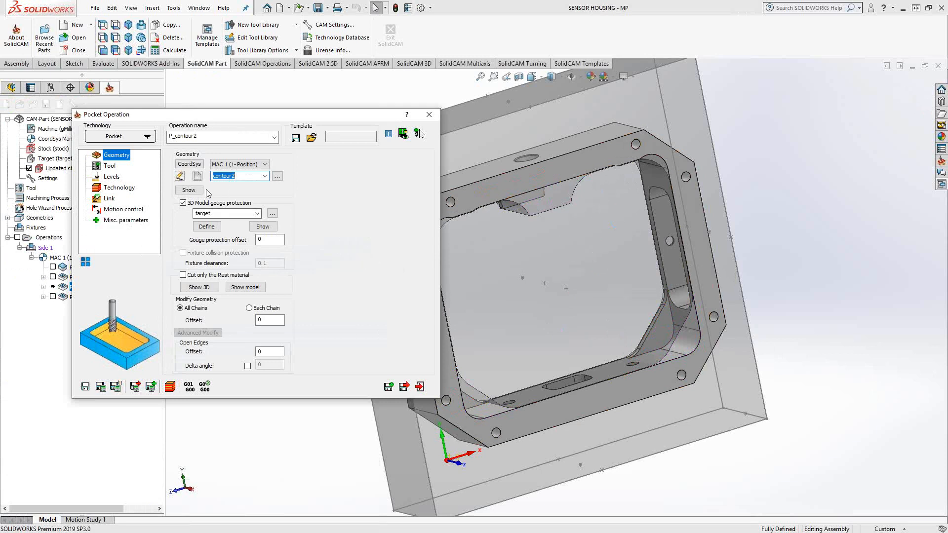
# - Set the pocket depth of P_contour2 to 0.906 and calculate the operation
pyautogui.click(112, 177)
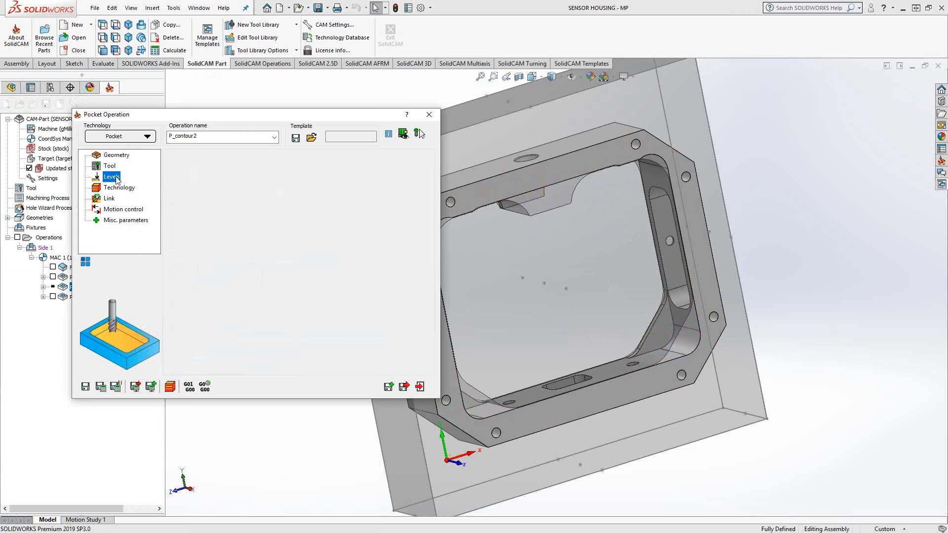
pyautogui.click(252, 305)
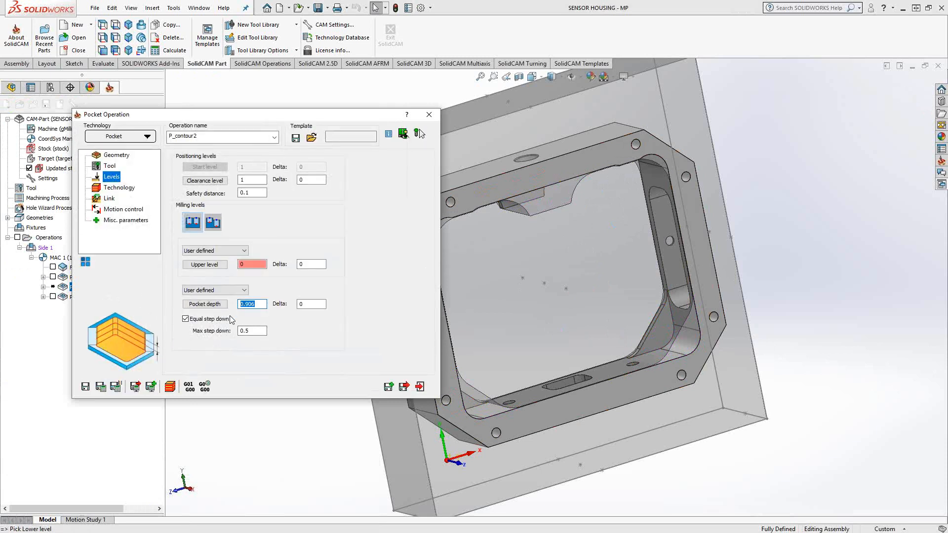
pyautogui.click(101, 387)
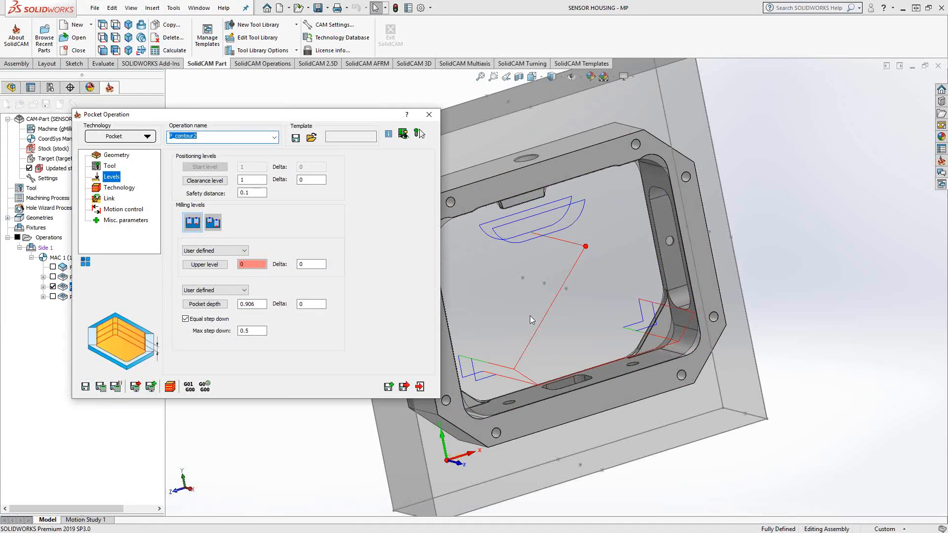
# - Inspect the P_contour2 toolpath above the floor tabs, close the operation and hide its toolpath
pyautogui.moveTo(581, 321); pyautogui.dragTo(554, 210, button='middle')
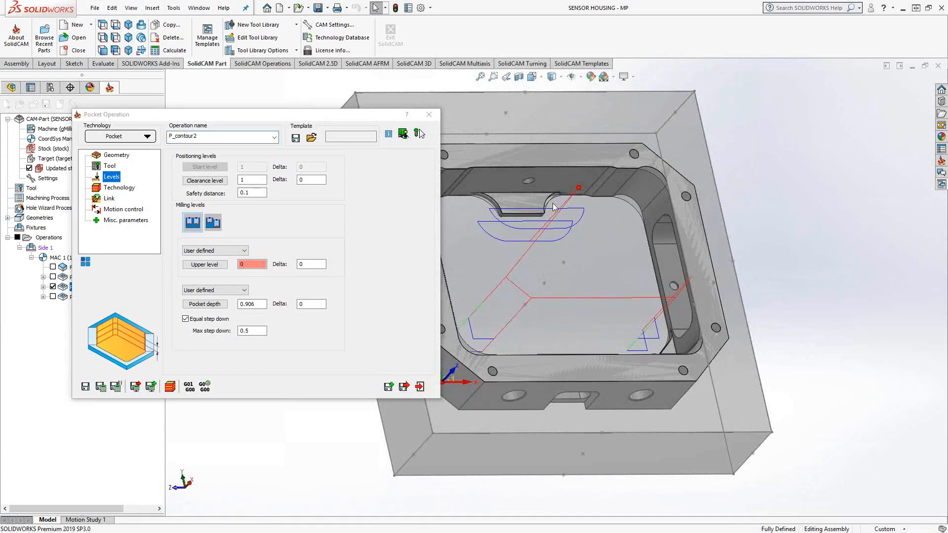
pyautogui.moveTo(533, 240); pyautogui.dragTo(518, 256, button='middle')
pyautogui.scroll(3, 518, 254)
pyautogui.moveTo(562, 291); pyautogui.dragTo(535, 280, button='middle')
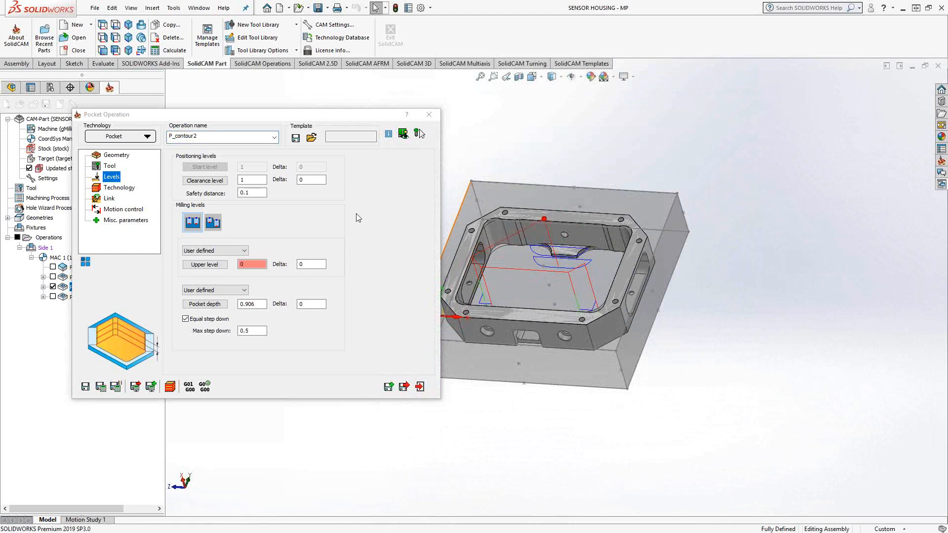
pyautogui.click(420, 387)
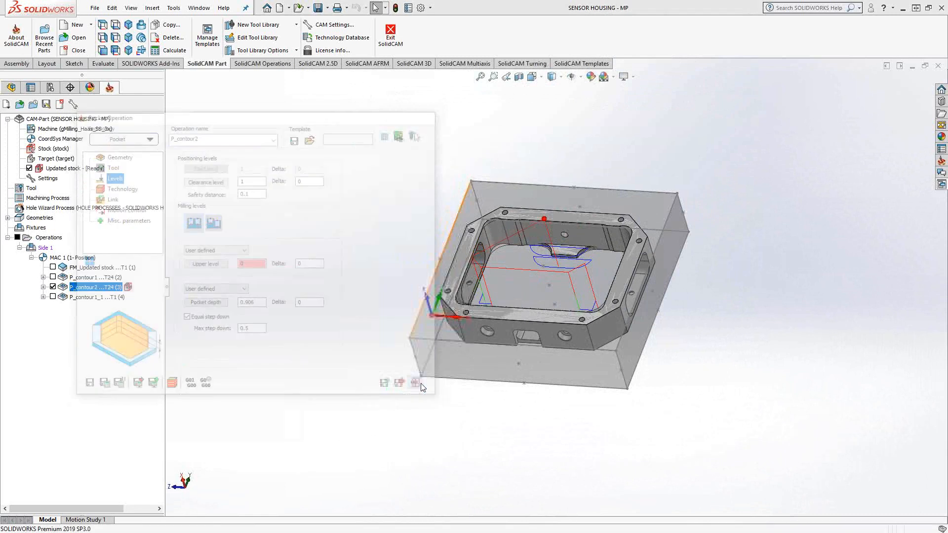
pyautogui.click(53, 286)
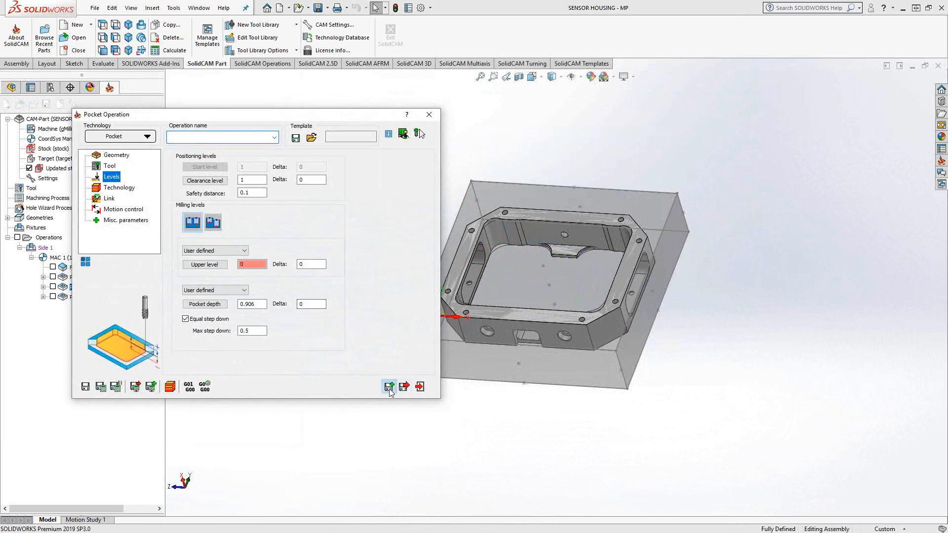
# - Save a copy of P_contour2 and chain its new geometry from the stock outline and the housing's outer top edge with Constant Z
pyautogui.click(389, 388)
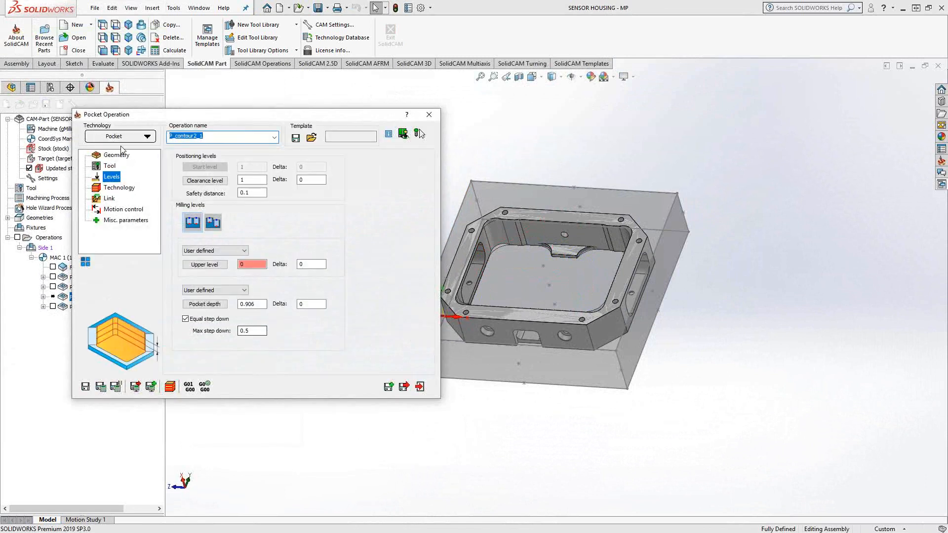
pyautogui.click(116, 156)
pyautogui.click(202, 175)
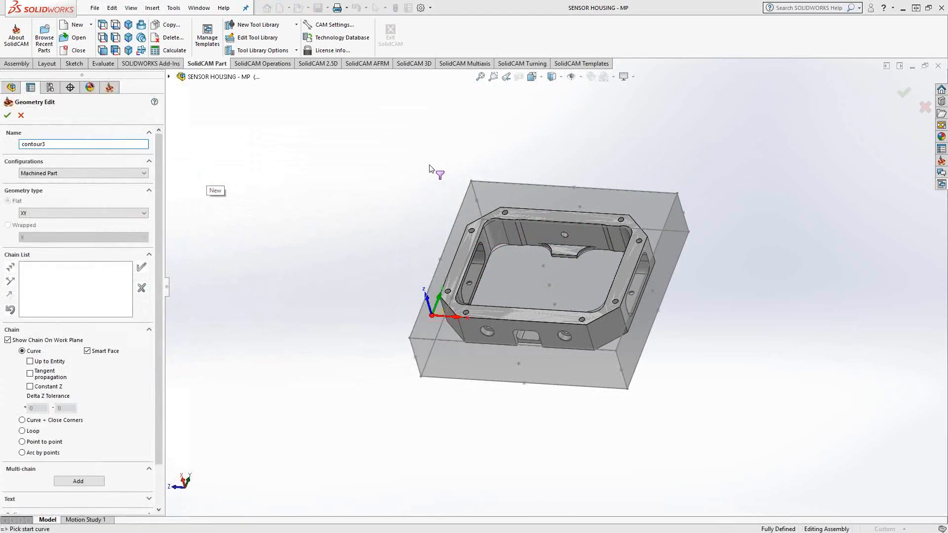
pyautogui.click(644, 191)
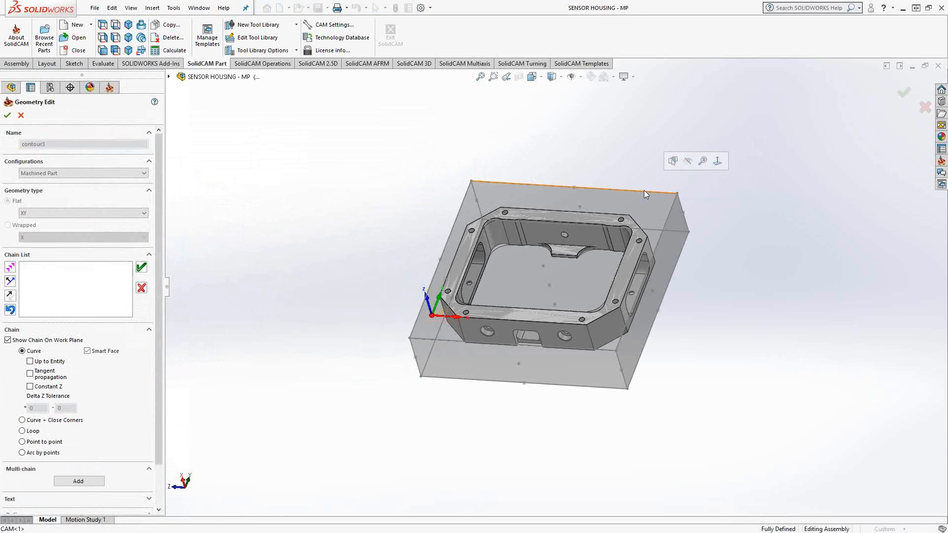
pyautogui.click(47, 389)
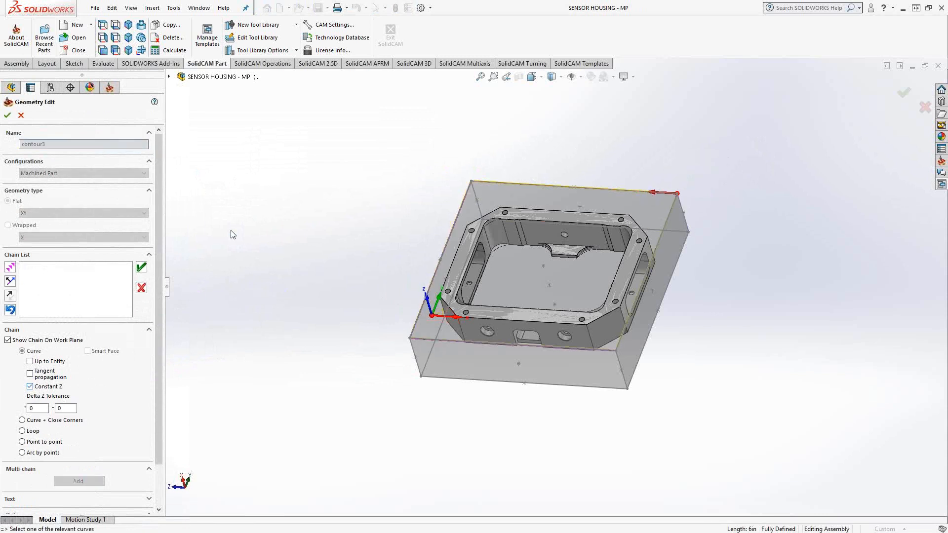
pyautogui.click(229, 231)
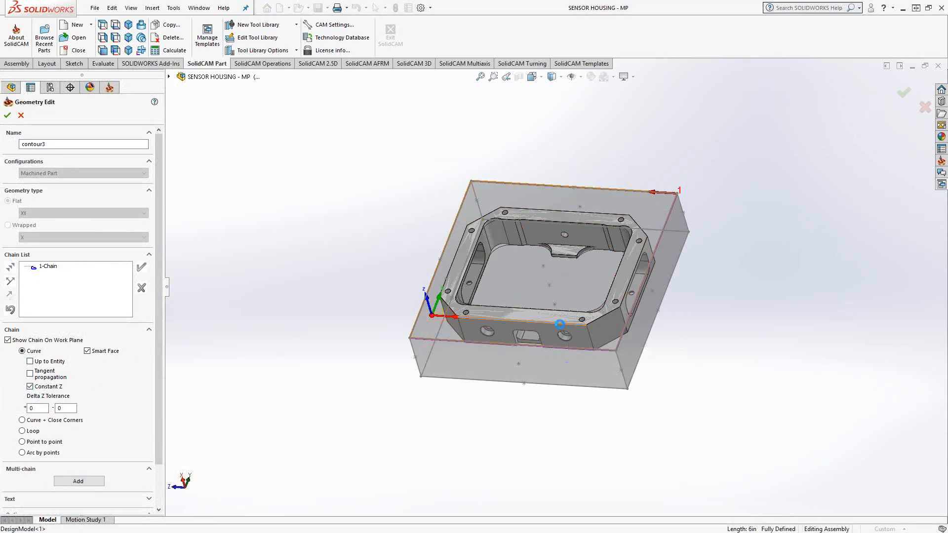
pyautogui.click(560, 324)
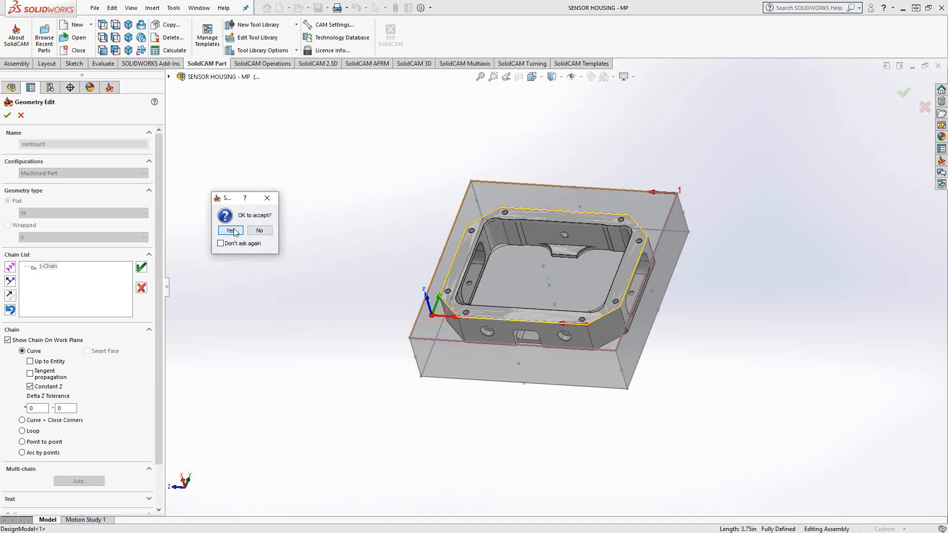
pyautogui.click(230, 231)
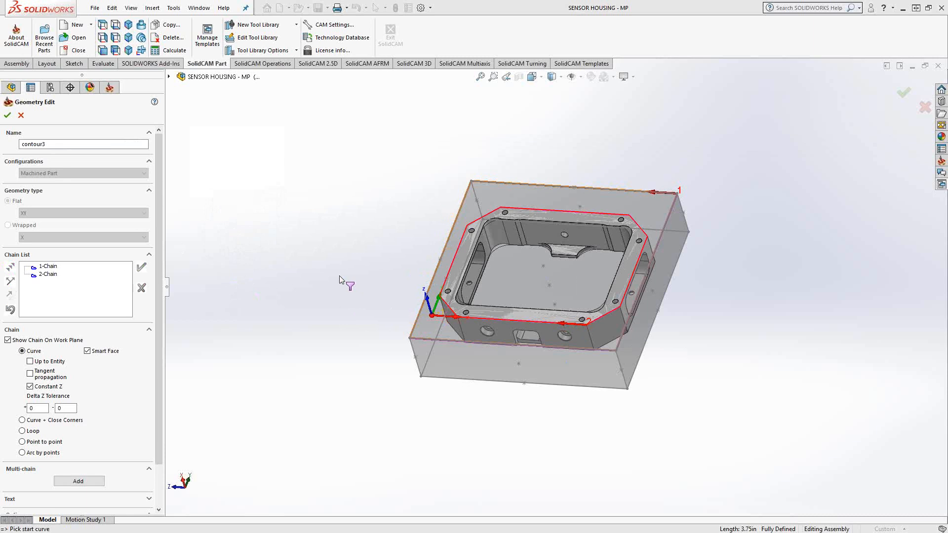
# - Mark the stock outline chain as open and accept the geometry
pyautogui.moveTo(331, 240); pyautogui.dragTo(348, 336, button='middle')
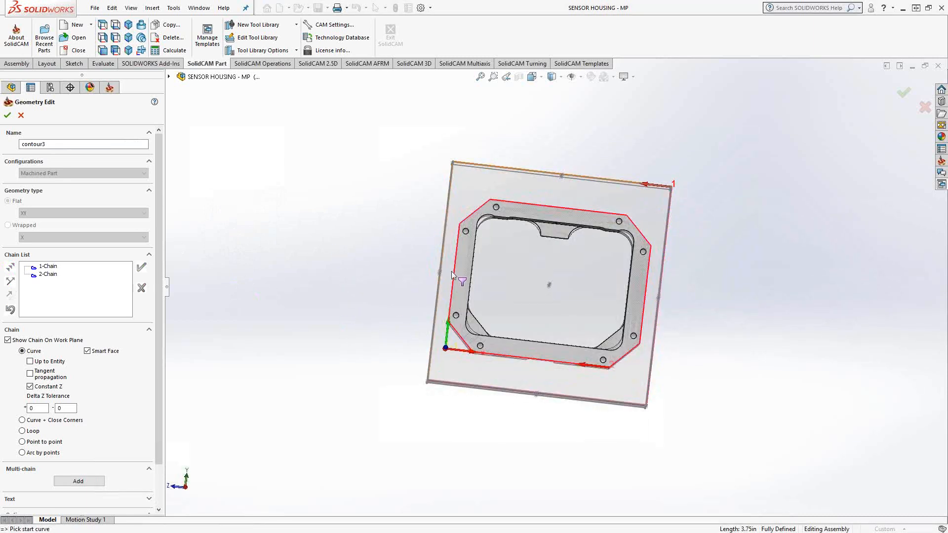
pyautogui.moveTo(352, 340); pyautogui.dragTo(347, 208, button='middle')
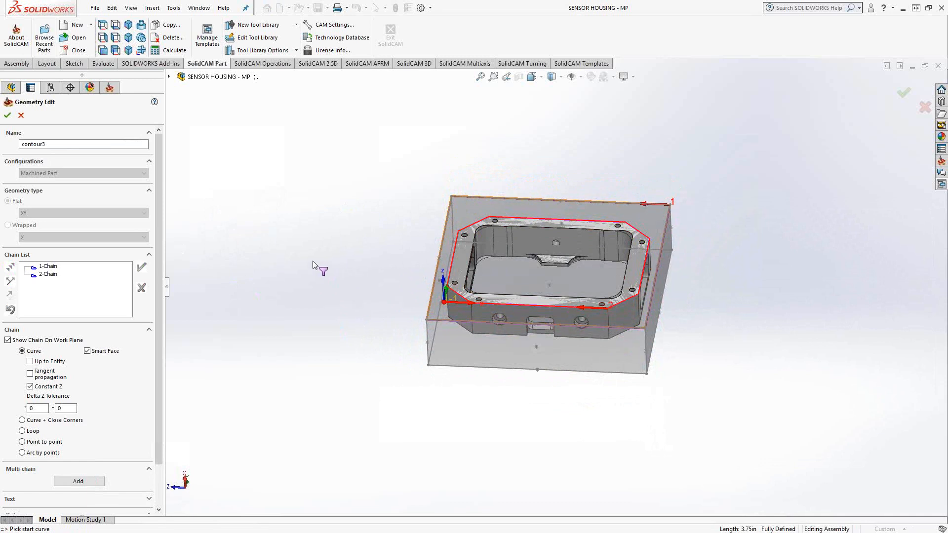
pyautogui.rightClick(45, 269)
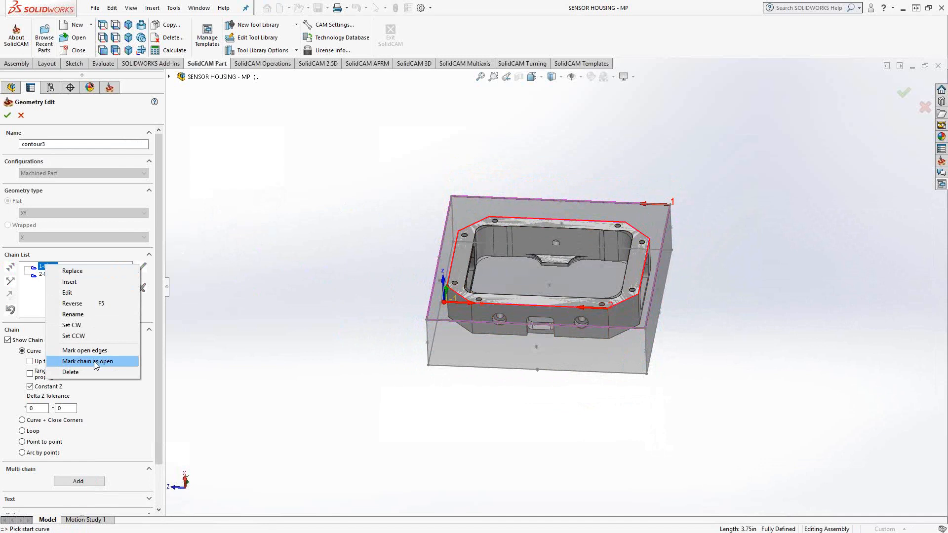
pyautogui.click(88, 361)
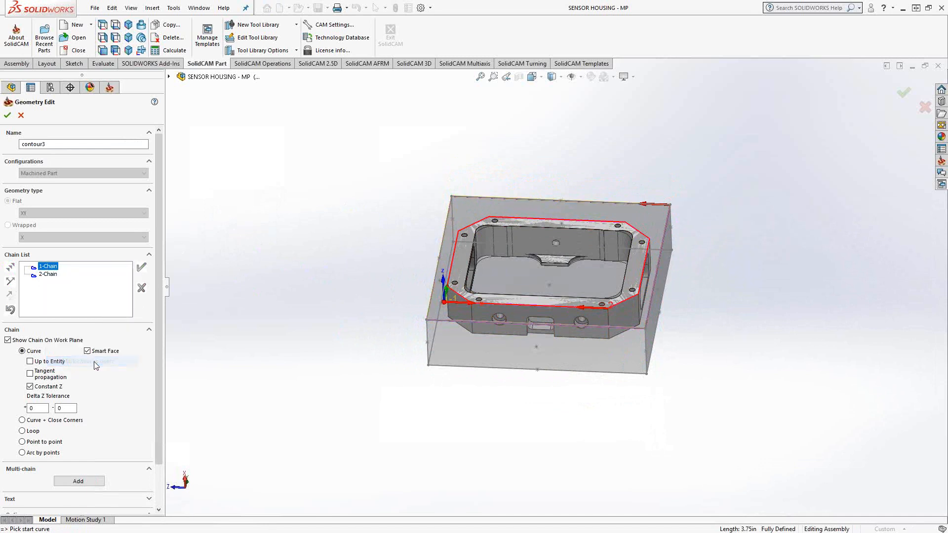
pyautogui.click(7, 115)
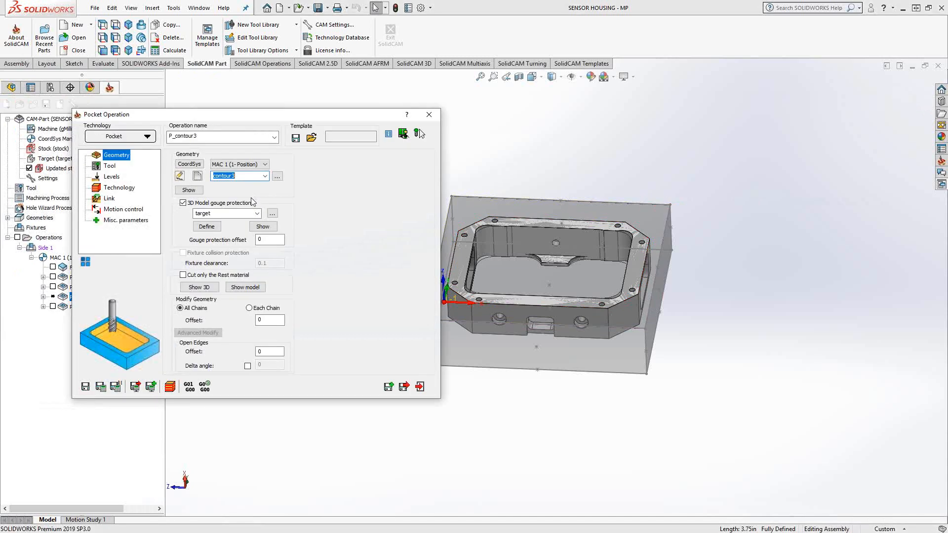
# - Set the pocket depth of P_contour3 by bottom of target, calculate the operation and close it
pyautogui.click(111, 177)
pyautogui.click(240, 291)
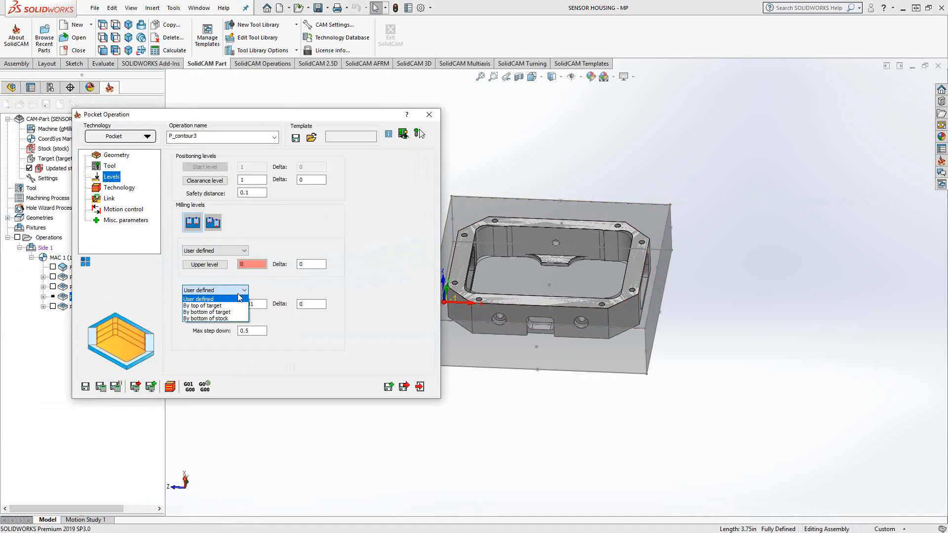
pyautogui.click(223, 313)
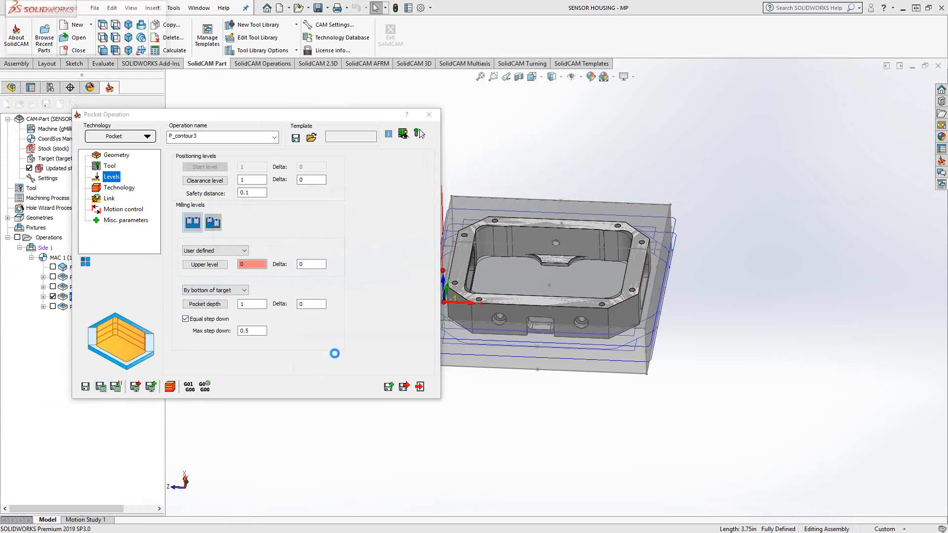
pyautogui.click(419, 388)
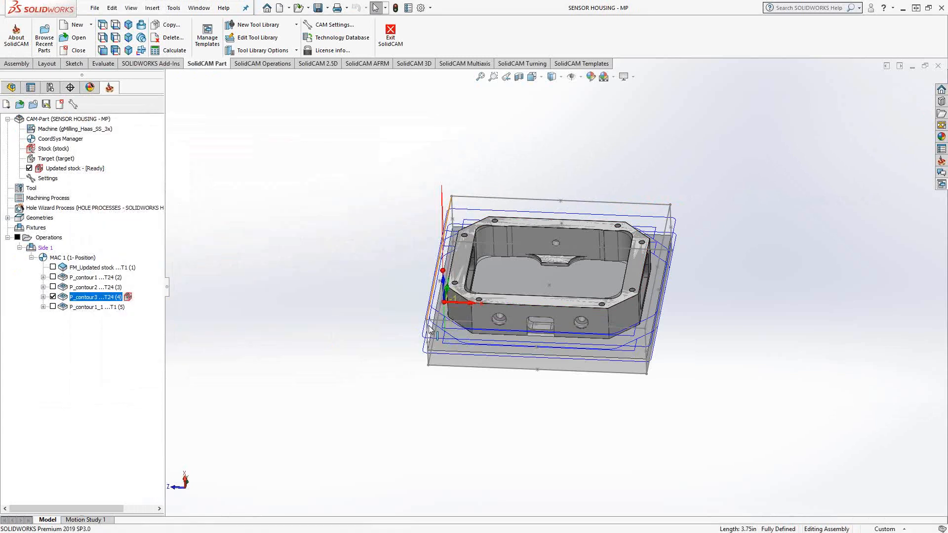
# - Reopen P_contour3, enable the approach from outside for its open pocket, recalculate the operation and inspect the tool entry
pyautogui.moveTo(431, 330); pyautogui.dragTo(438, 287, button='middle')
pyautogui.scroll(-2, 451, 350)
pyautogui.scroll(-4, 455, 337)
pyautogui.doubleClick(105, 298)
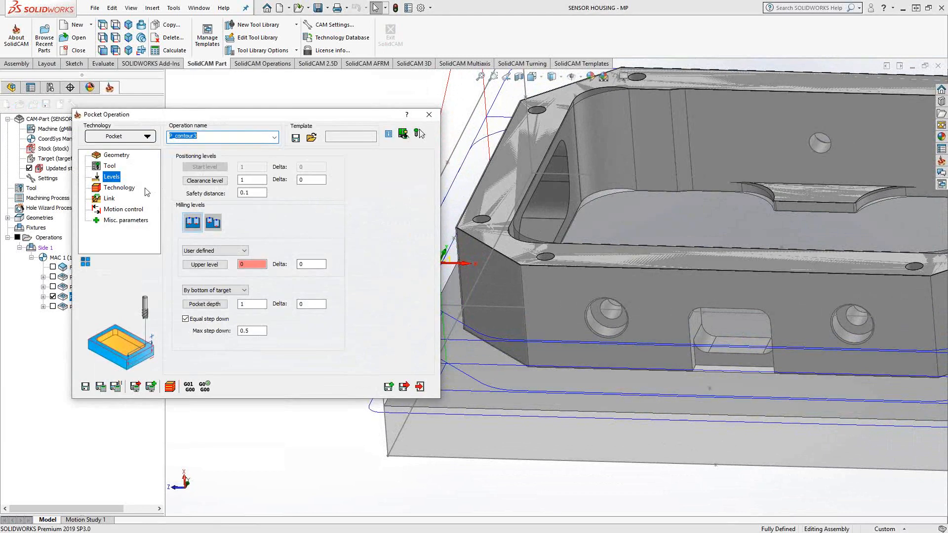
pyautogui.click(124, 192)
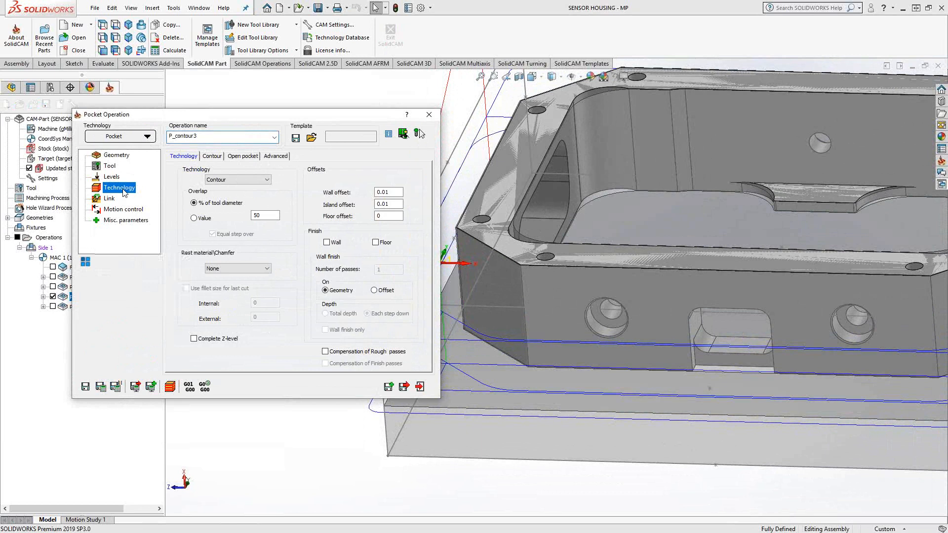
pyautogui.click(213, 156)
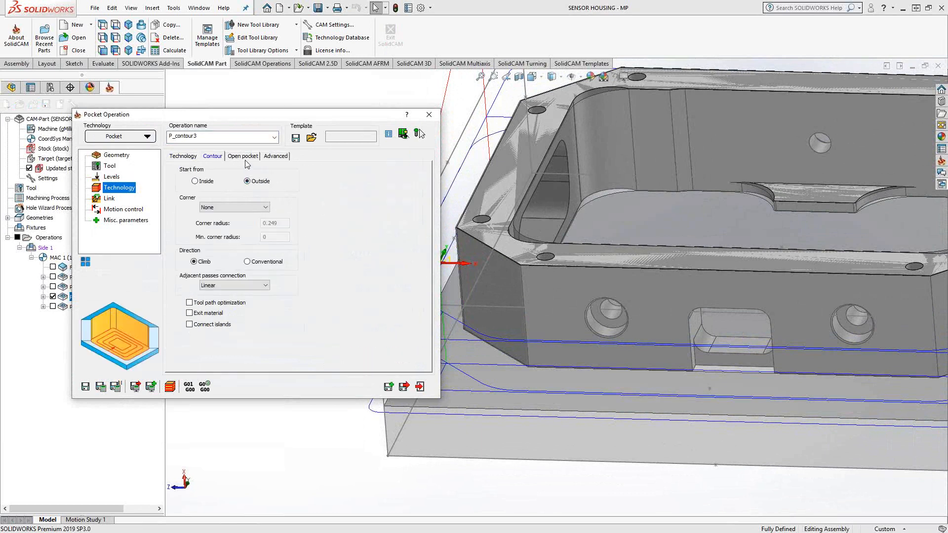
pyautogui.click(243, 156)
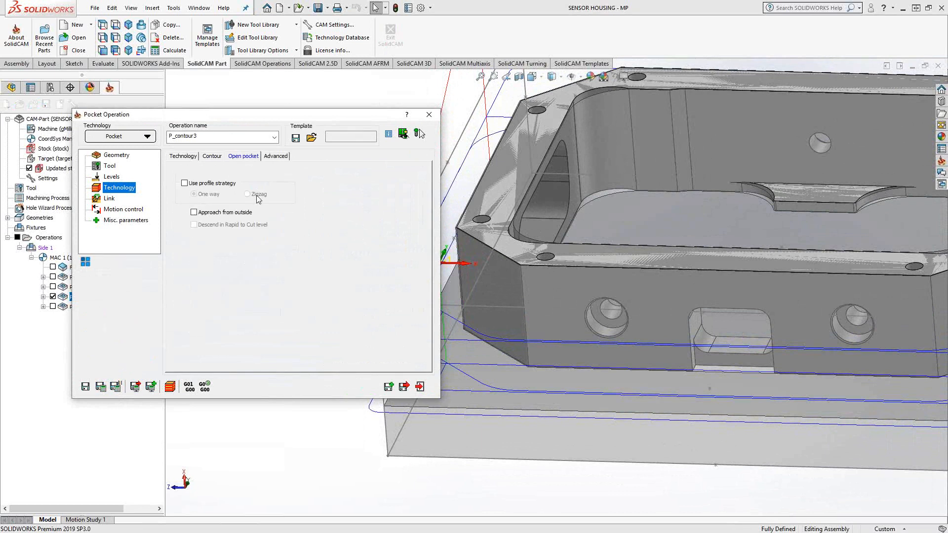
pyautogui.click(194, 213)
pyautogui.click(100, 388)
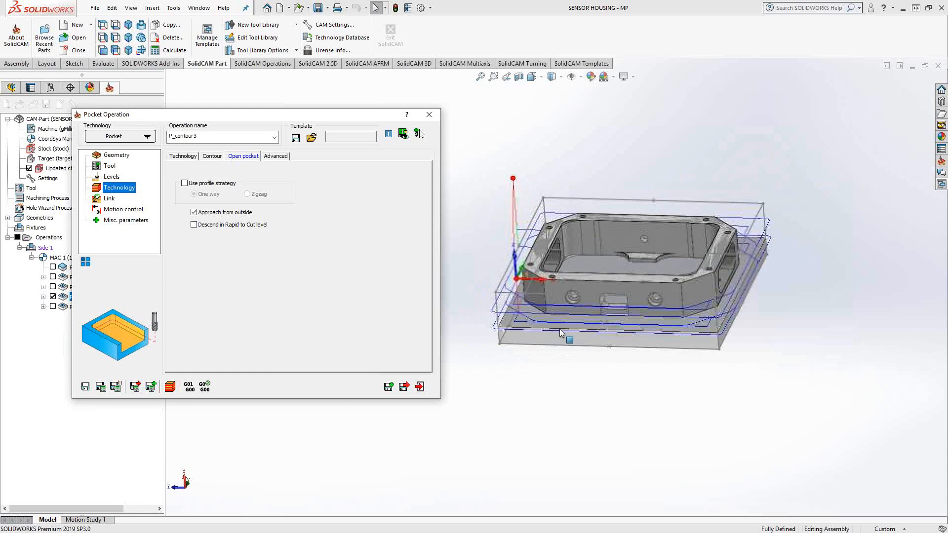
pyautogui.moveTo(551, 316); pyautogui.dragTo(487, 252, button='middle')
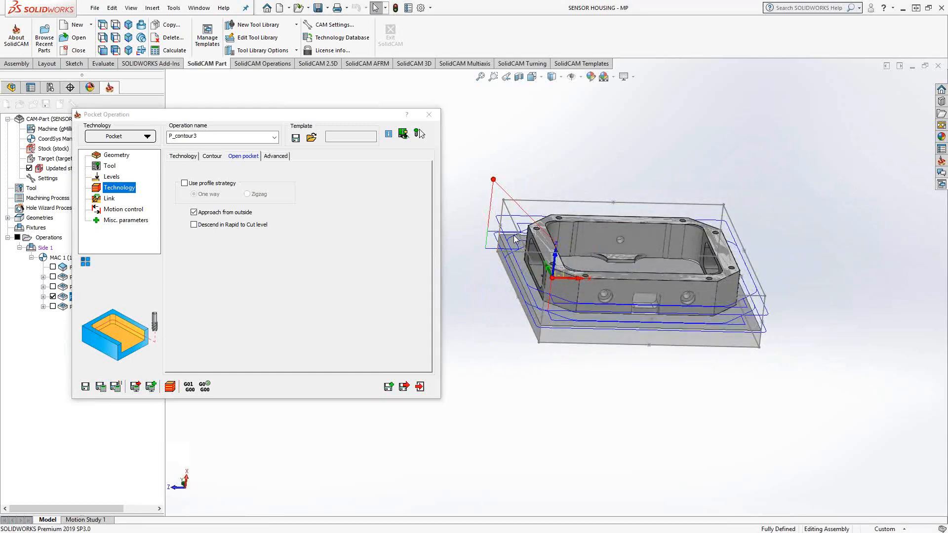